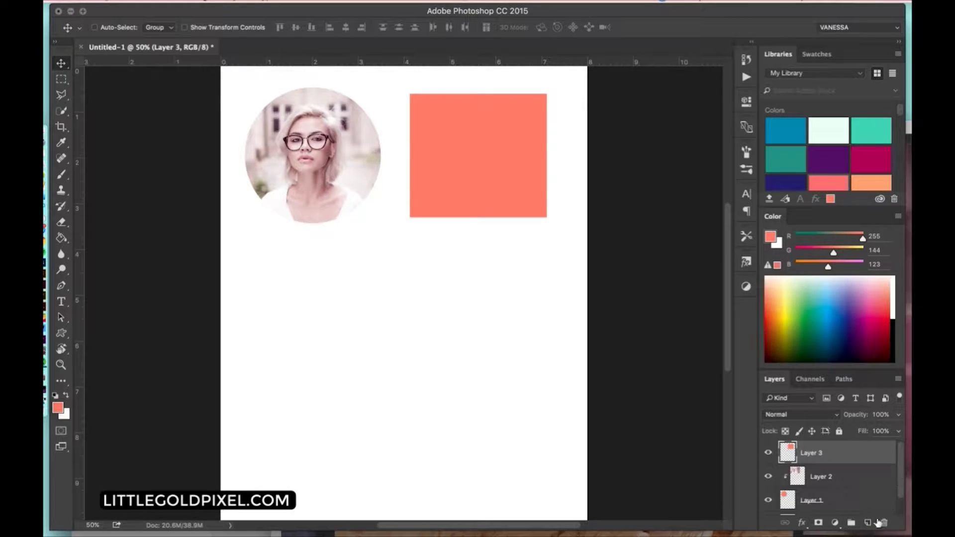
Add a new empty Layer 4 above Layer 3 in the Layers panel
{"action": "left_click", "coordinate": [867, 522]}
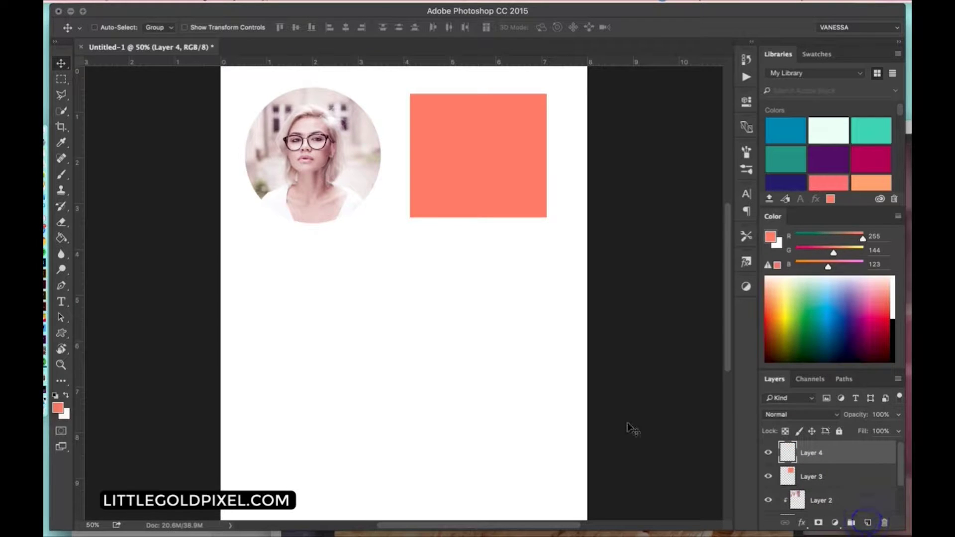
Draw a perfect circle selection below the portrait with the Elliptical Marquee
{"action": "left_click", "coordinate": [61, 80]}
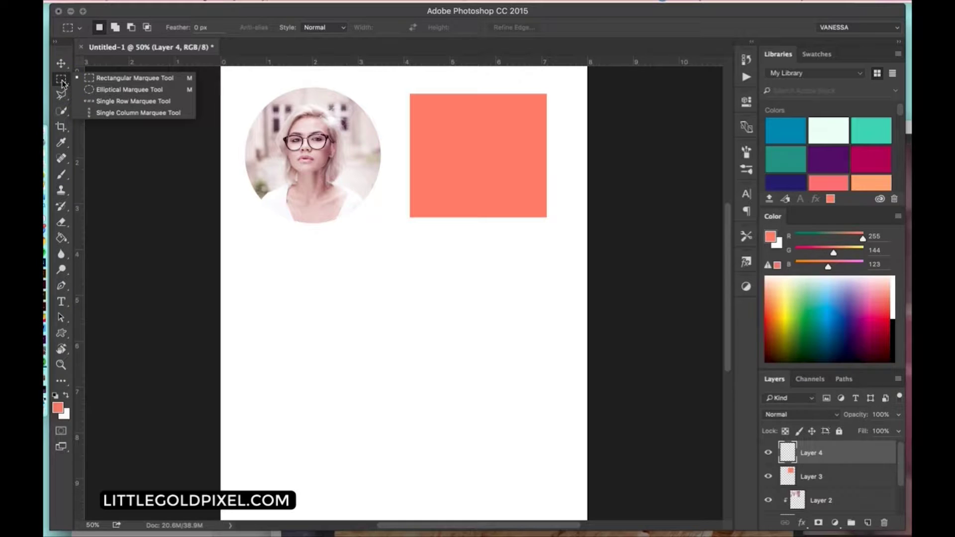
{"action": "left_click", "coordinate": [107, 89]}
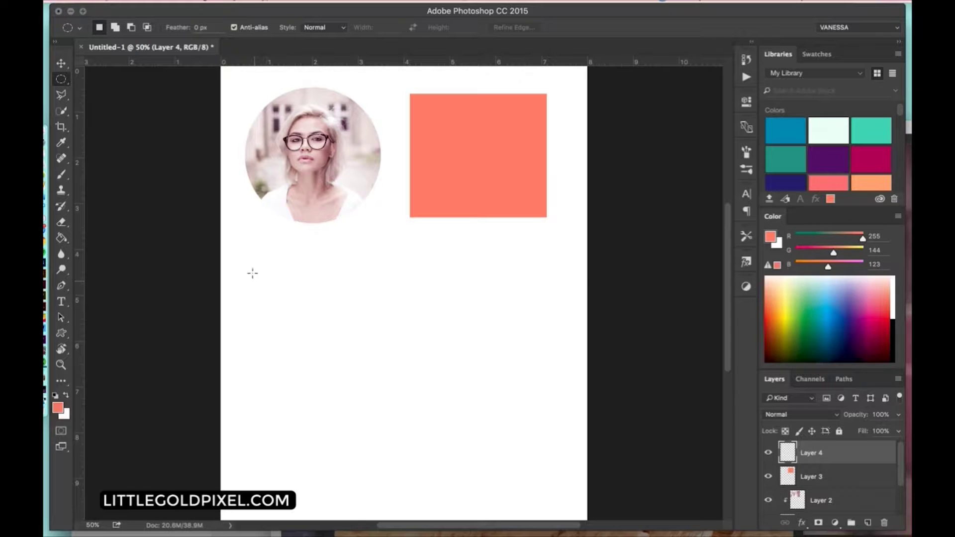
{"action": "left_click_drag", "start_coordinate": [250, 261], "coordinate": [371, 429]}
{"action": "left_click_drag", "start_coordinate": [267, 240], "coordinate": [386, 388]}
{"action": "left_click_drag", "start_coordinate": [427, 293], "coordinate": [270, 386]}
{"action": "left_click_drag", "start_coordinate": [253, 261], "coordinate": [391, 396]}
{"action": "left_click", "coordinate": [345, 252]}
{"action": "left_click_drag", "start_coordinate": [258, 261], "coordinate": [410, 431]}
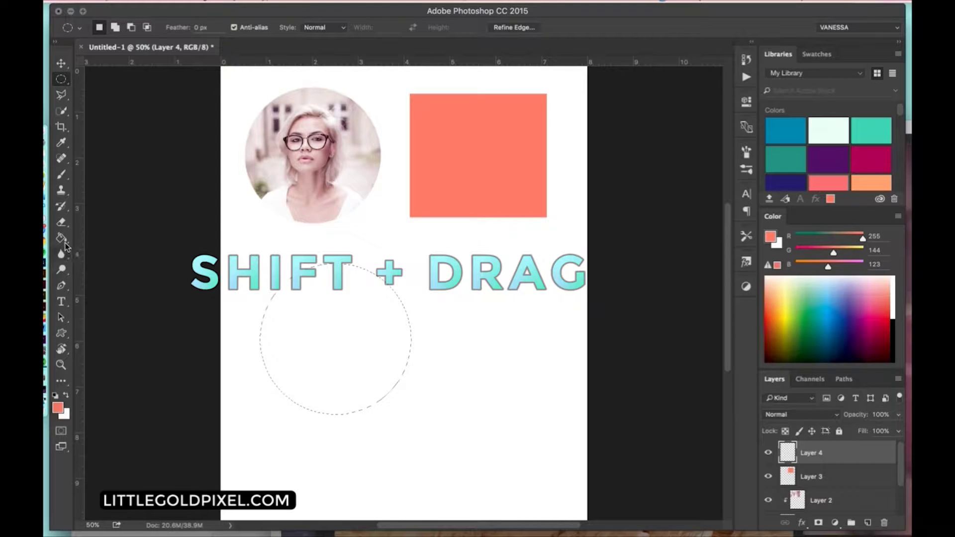
Fill the circle selection with coral using the Paint Bucket, then deselect it
{"action": "left_click", "coordinate": [62, 239]}
{"action": "left_click", "coordinate": [305, 338]}
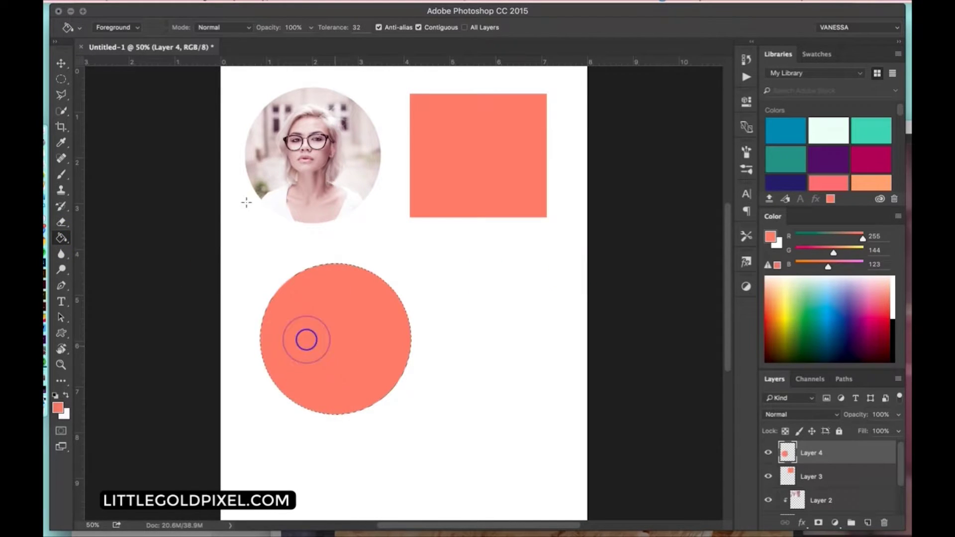
{"action": "left_click", "coordinate": [59, 81]}
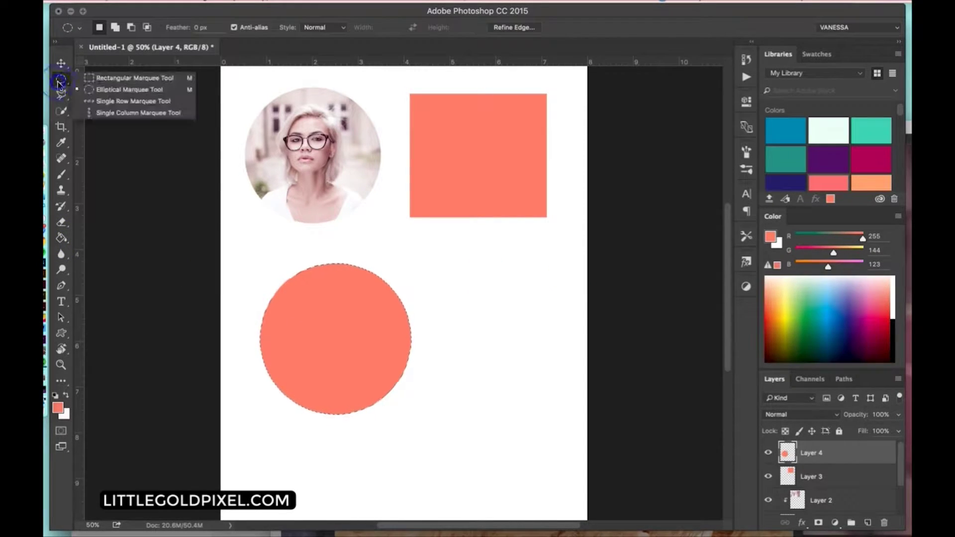
{"action": "left_click", "coordinate": [265, 262]}
{"action": "left_click", "coordinate": [266, 261]}
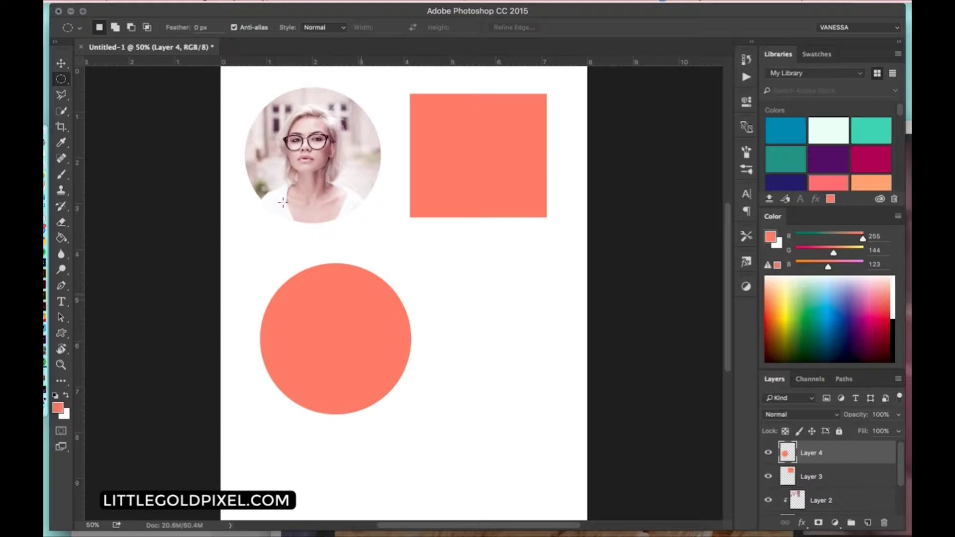
Open 253H.jpg and drag the profile photo into the Untitled-1 page
{"action": "left_click", "coordinate": [61, 63]}
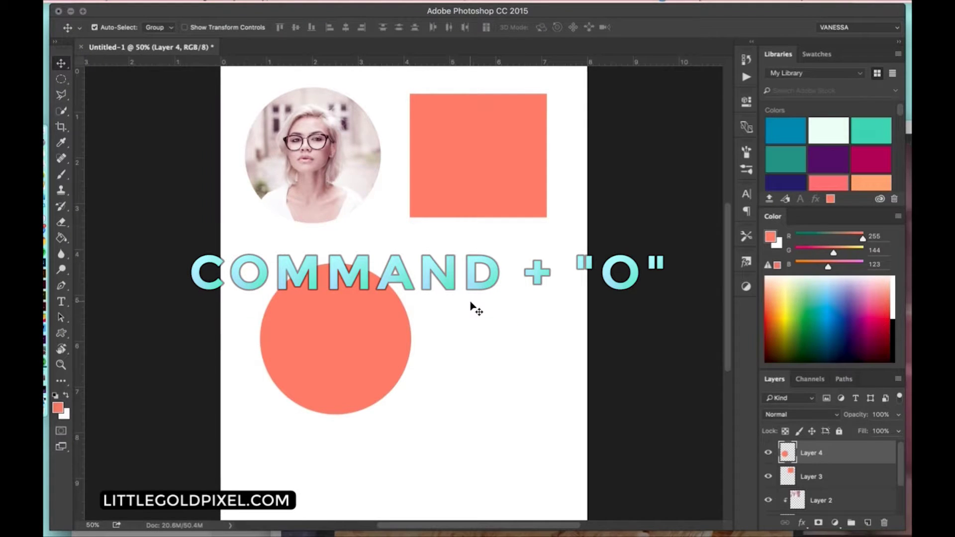
{"action": "key", "text": "super+o"}
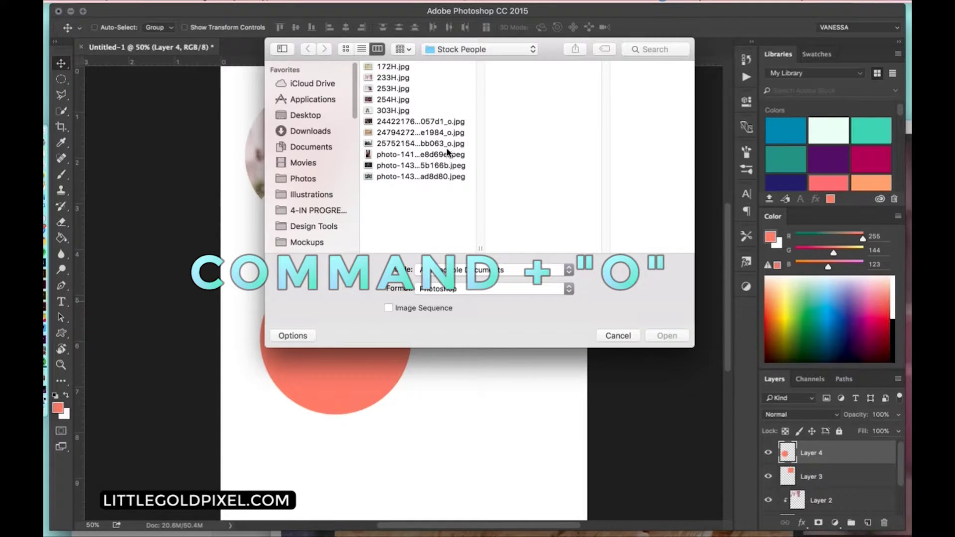
{"action": "left_click", "coordinate": [400, 88]}
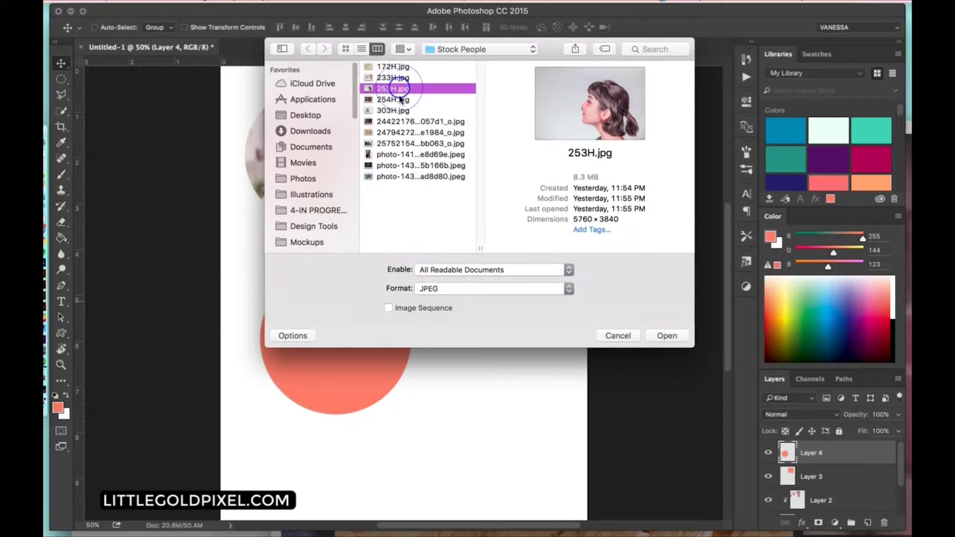
{"action": "left_click", "coordinate": [664, 336]}
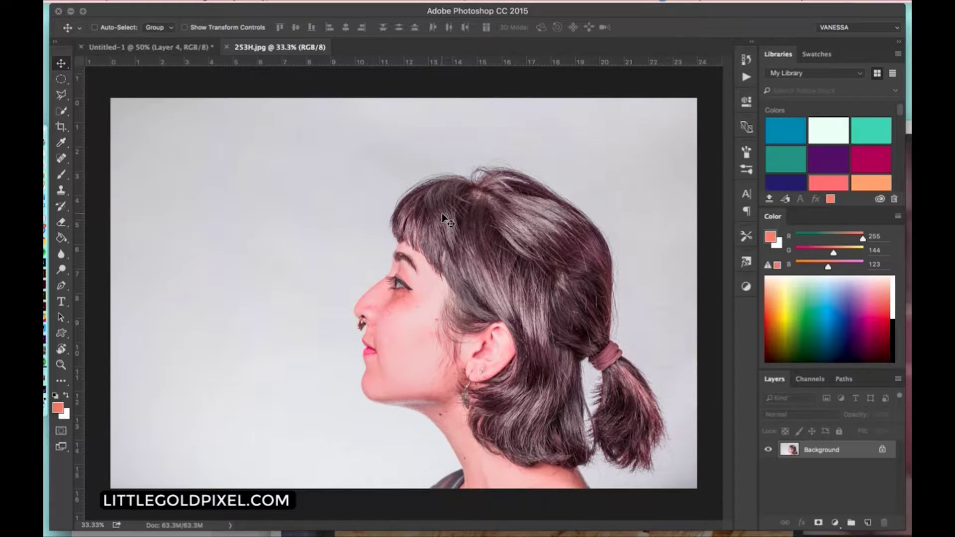
{"action": "left_click_drag", "start_coordinate": [277, 47], "coordinate": [332, 200]}
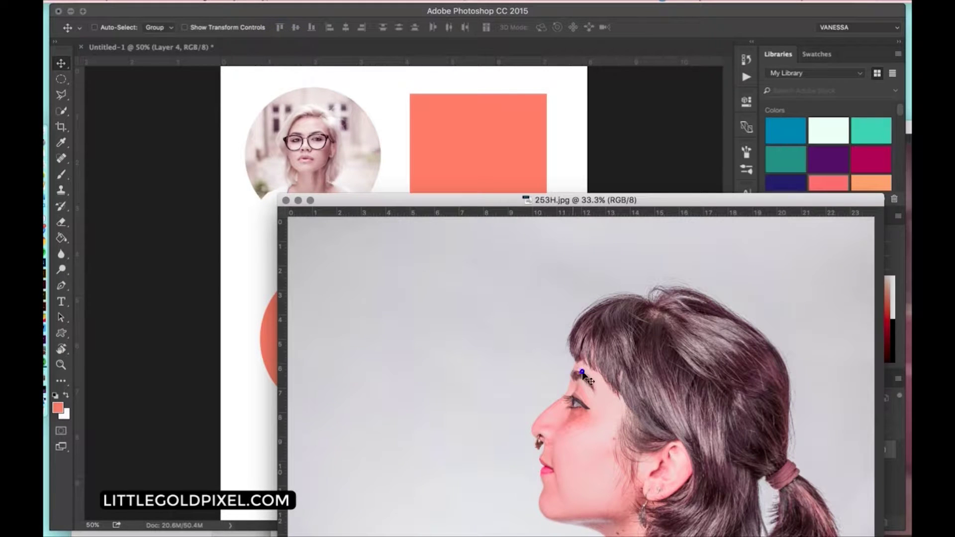
{"action": "left_click_drag", "start_coordinate": [582, 372], "coordinate": [415, 275]}
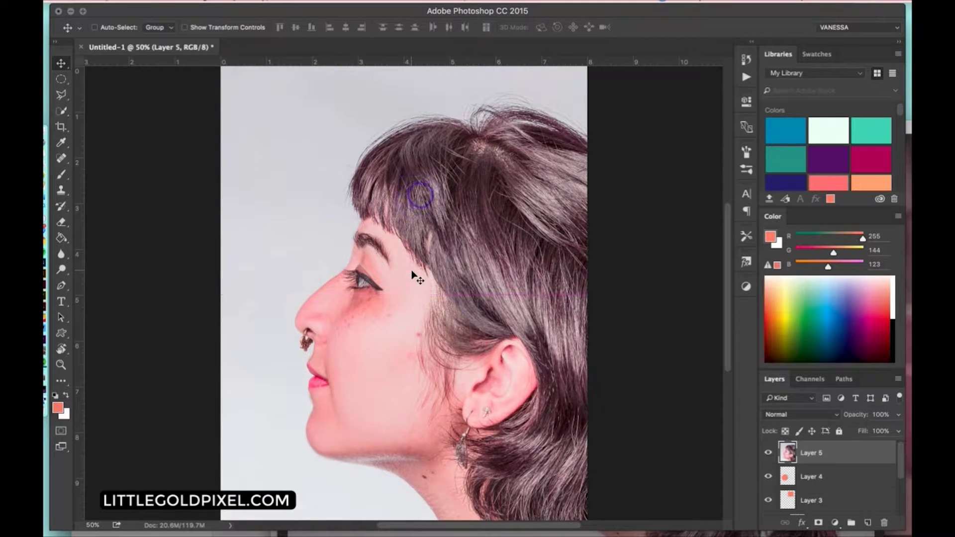
Scale the profile photo to about 34.65% and place it over the lower coral circle
{"action": "key", "text": "super+t"}
{"action": "left_click_drag", "start_coordinate": [284, 134], "coordinate": [426, 309]}
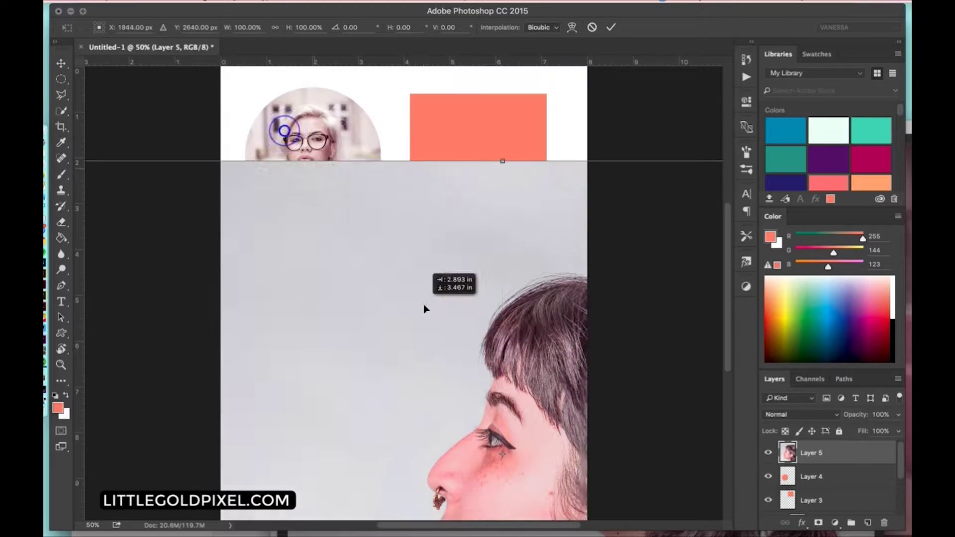
{"action": "left_click_drag", "start_coordinate": [300, 239], "coordinate": [312, 200]}
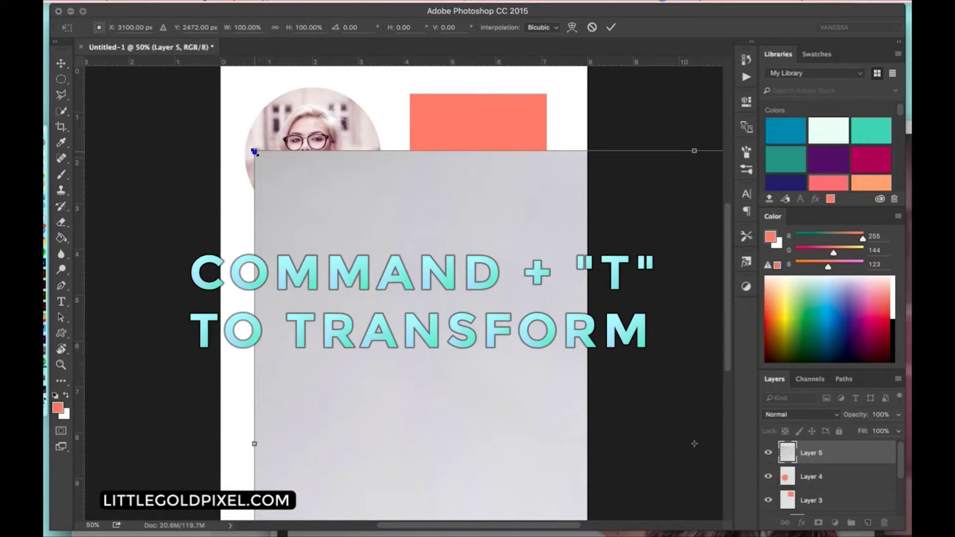
{"action": "left_click_drag", "start_coordinate": [254, 150], "coordinate": [419, 283]}
{"action": "left_click_drag", "start_coordinate": [567, 381], "coordinate": [367, 369]}
{"action": "left_click_drag", "start_coordinate": [511, 449], "coordinate": [485, 432]}
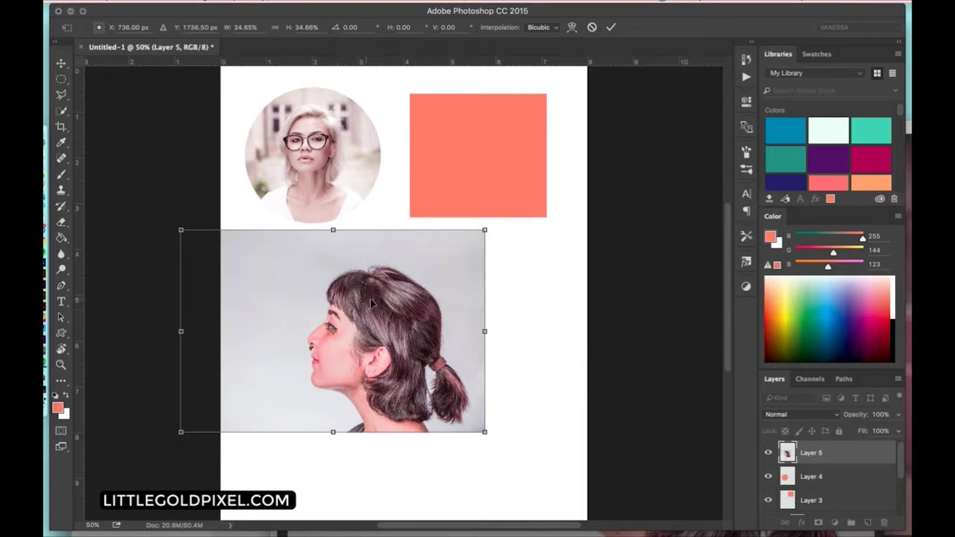
{"action": "left_click", "coordinate": [276, 28]}
{"action": "key", "text": "Return"}
{"action": "left_click_drag", "start_coordinate": [440, 298], "coordinate": [433, 296]}
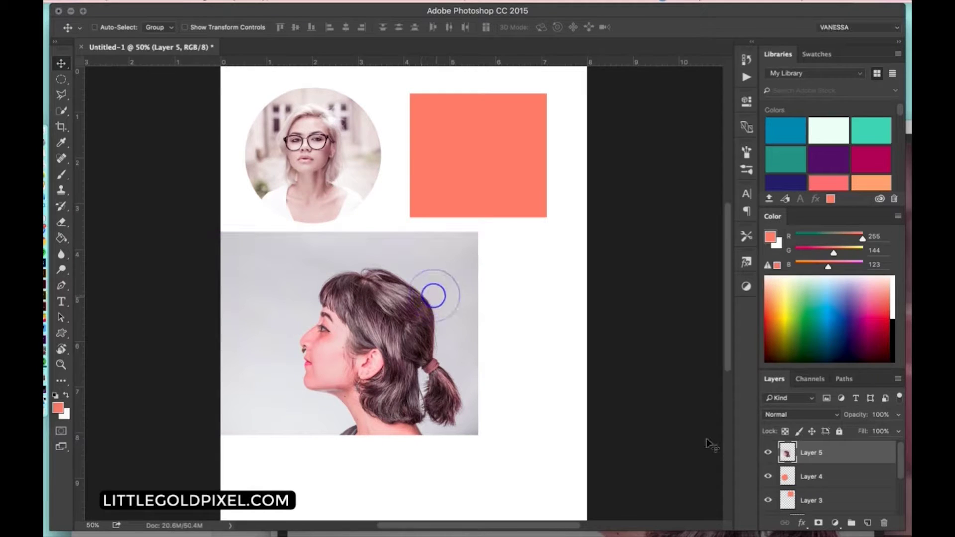
Clip the Layer 5 profile photo to the coral circle with Create Clipping Mask
{"action": "left_click", "coordinate": [828, 454]}
{"action": "right_click", "coordinate": [823, 456]}
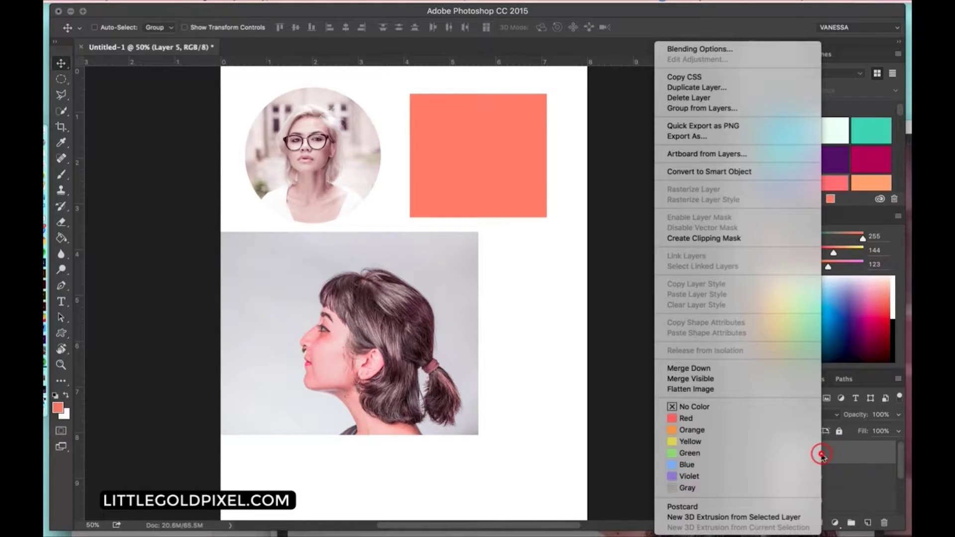
{"action": "left_click", "coordinate": [731, 238]}
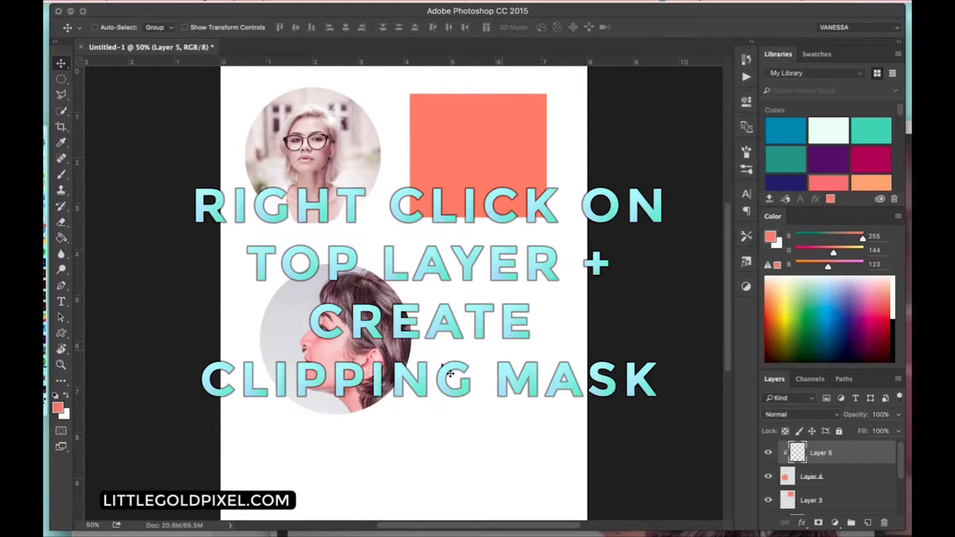
{"action": "left_click_drag", "start_coordinate": [376, 349], "coordinate": [361, 342]}
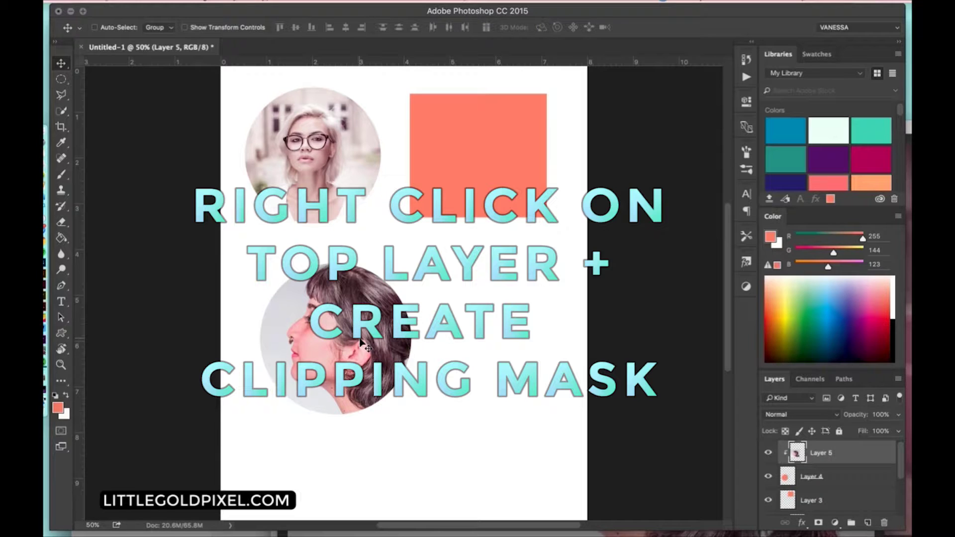
Enlarge the clipped photo to about 154% and center the face in the circle
{"action": "key", "text": "ctrl+t"}
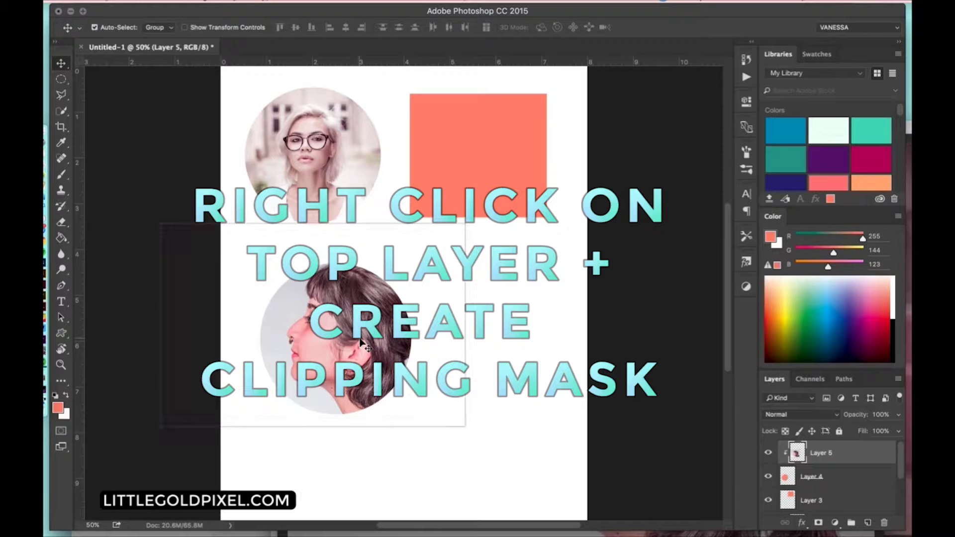
{"action": "left_click_drag", "start_coordinate": [161, 224], "coordinate": [128, 202]}
{"action": "left_click_drag", "start_coordinate": [464, 427], "coordinate": [564, 492]}
{"action": "left_click_drag", "start_coordinate": [363, 368], "coordinate": [353, 350]}
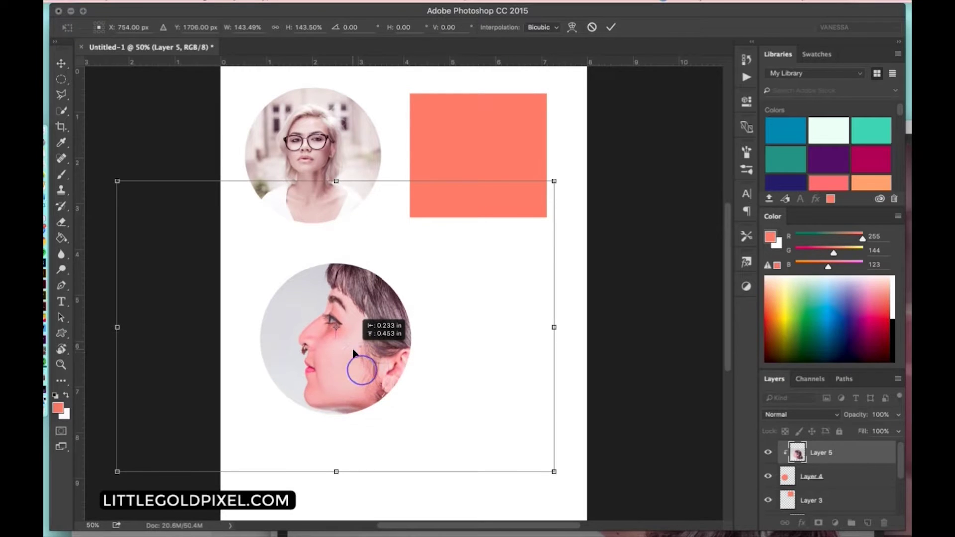
{"action": "left_click_drag", "start_coordinate": [555, 473], "coordinate": [583, 494]}
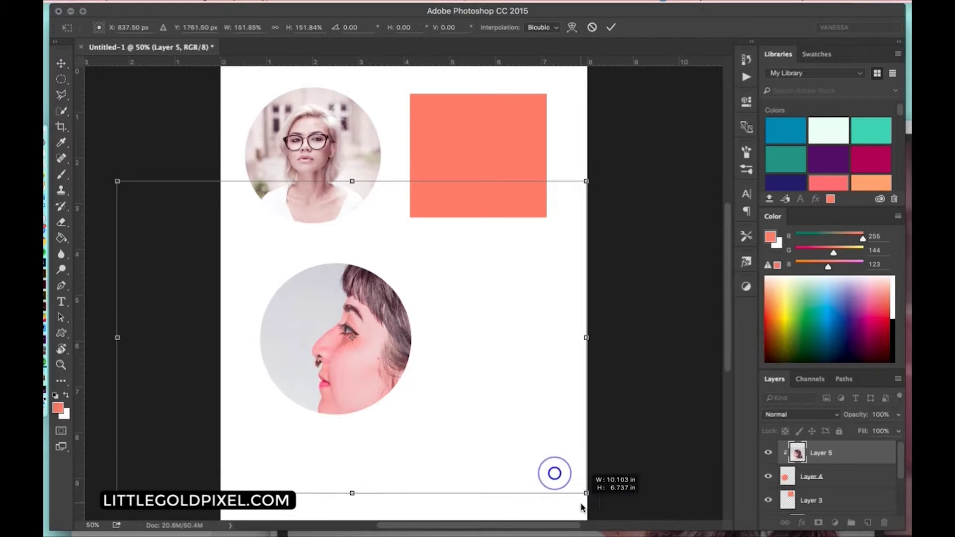
{"action": "left_click_drag", "start_coordinate": [371, 361], "coordinate": [344, 337]}
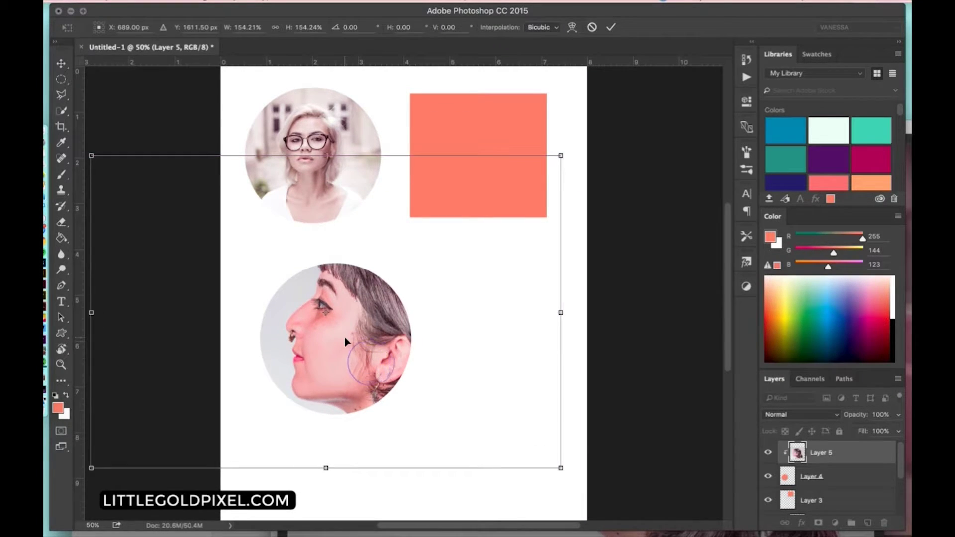
{"action": "key", "text": "Return"}
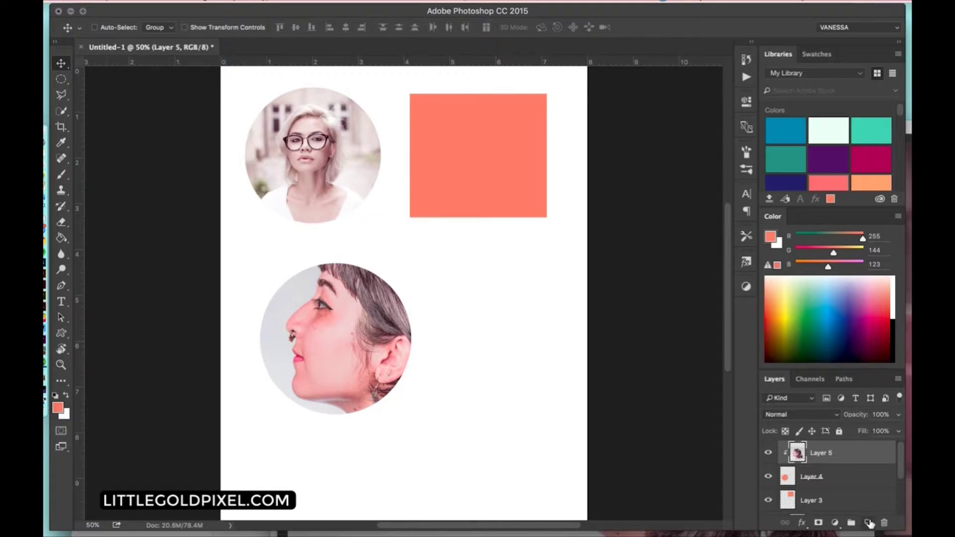
Add Layer 6 and draw a square selection beside the lower circle
{"action": "left_click", "coordinate": [868, 523]}
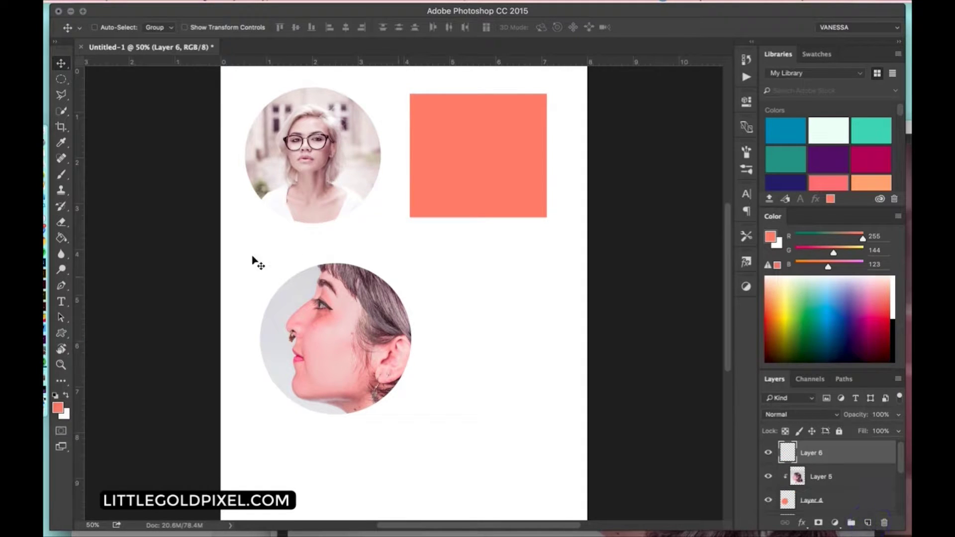
{"action": "left_click", "coordinate": [61, 79]}
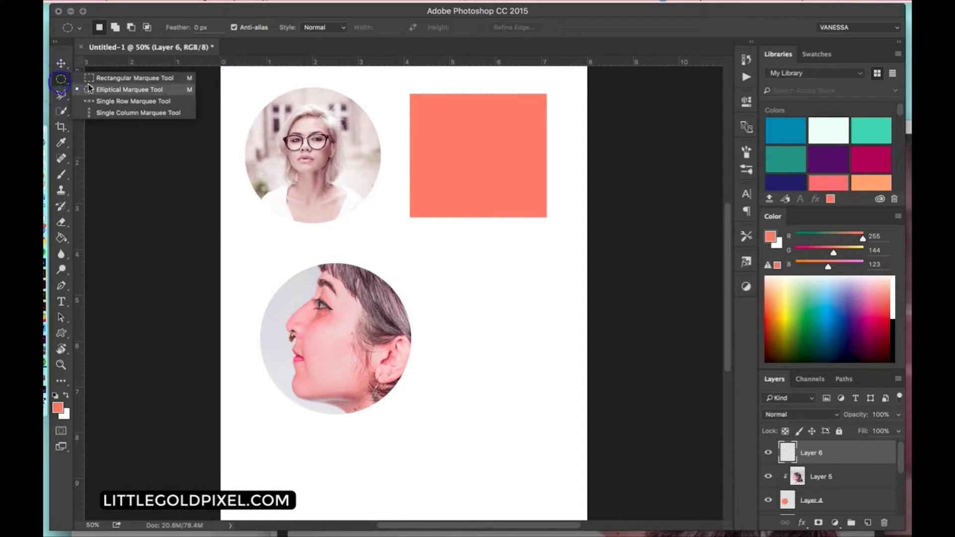
{"action": "left_click", "coordinate": [129, 78]}
{"action": "left_click_drag", "start_coordinate": [431, 273], "coordinate": [564, 444]}
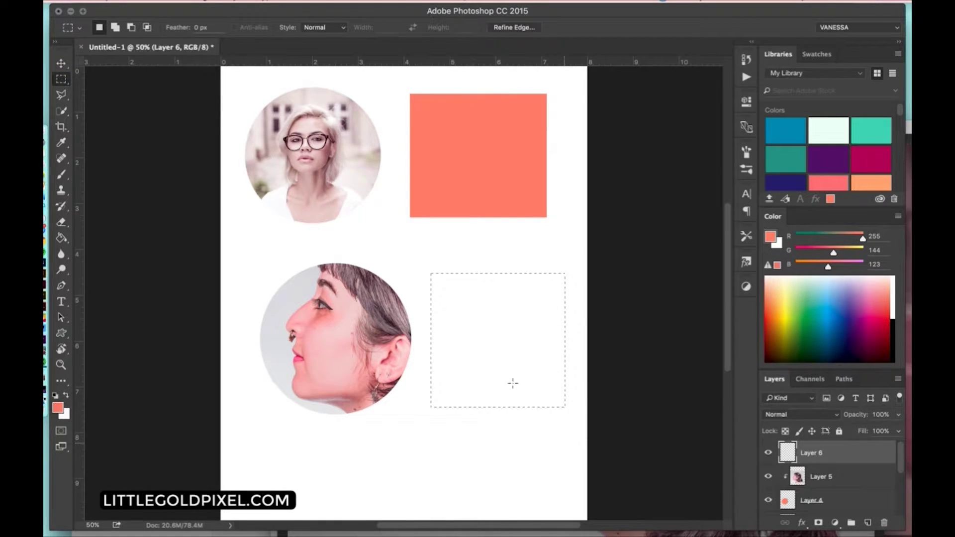
Fill the square with coral, deselect, and bring up the Open window at Stock People
{"action": "left_click", "coordinate": [62, 64]}
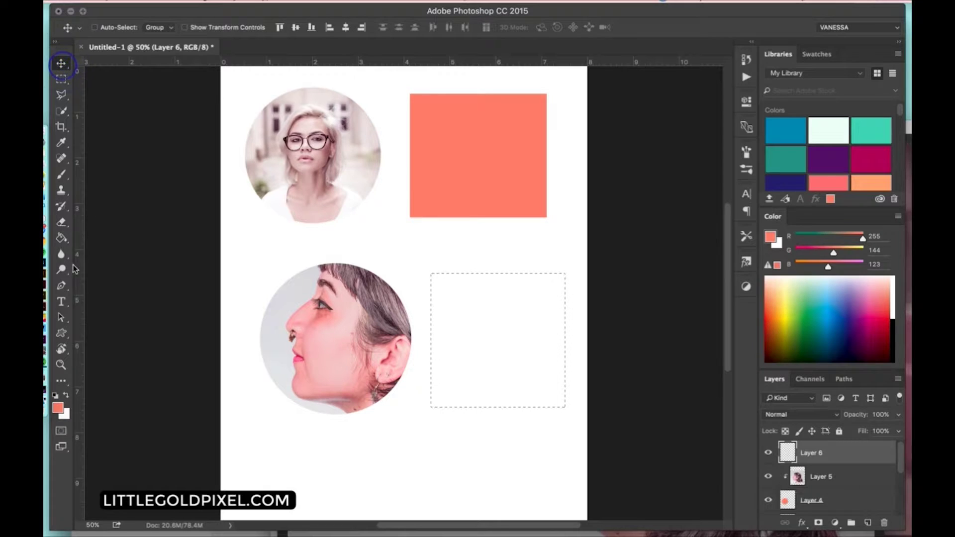
{"action": "left_click", "coordinate": [60, 238]}
{"action": "left_click", "coordinate": [473, 327]}
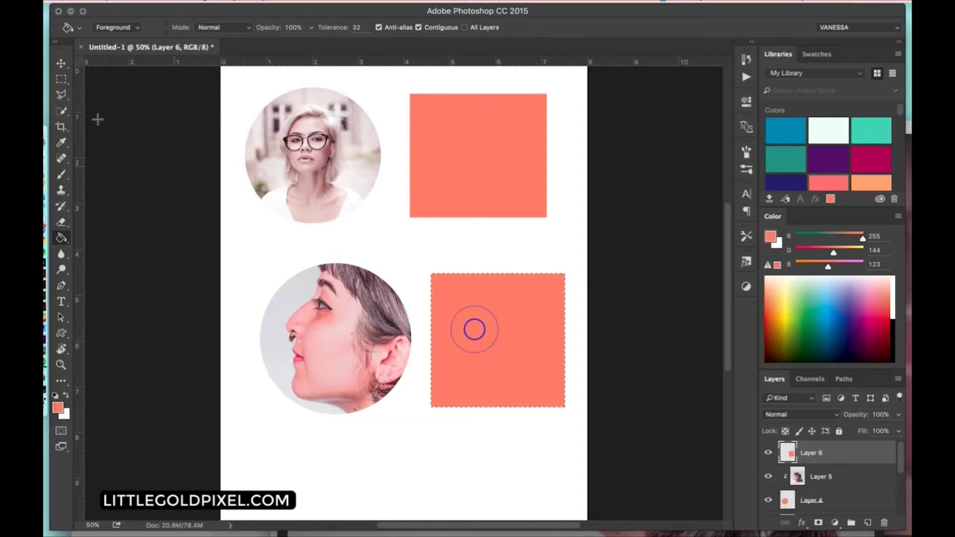
{"action": "left_click", "coordinate": [61, 79]}
{"action": "left_click", "coordinate": [492, 341]}
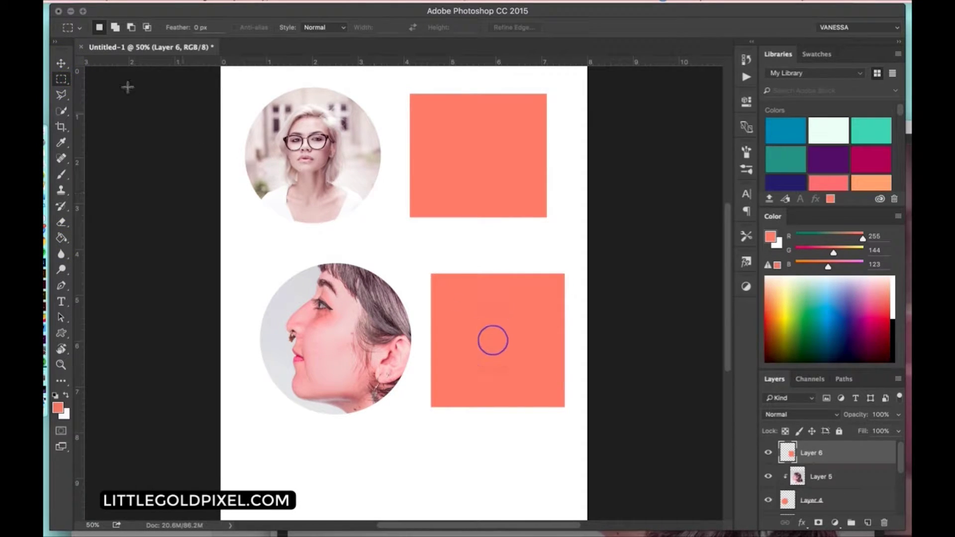
{"action": "left_click", "coordinate": [62, 63]}
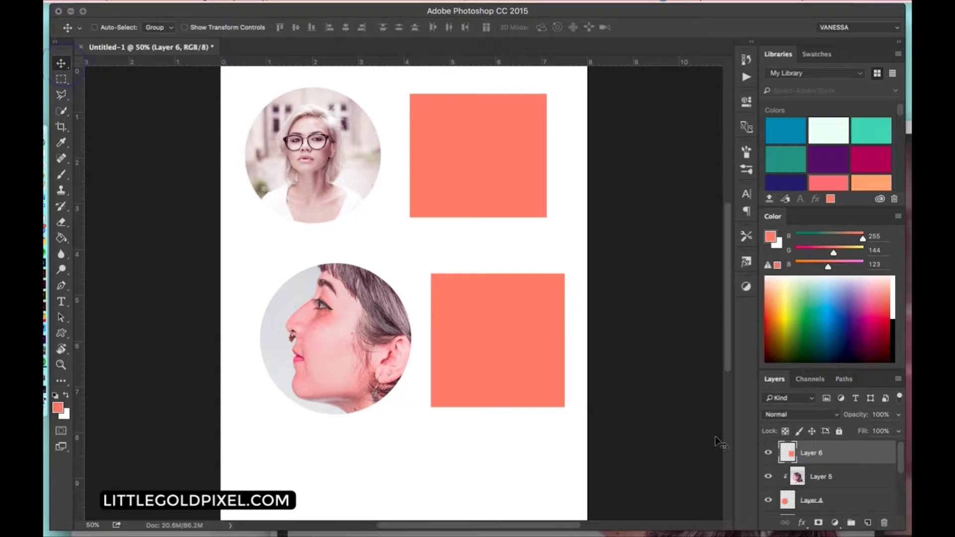
{"action": "key", "text": "super+o"}
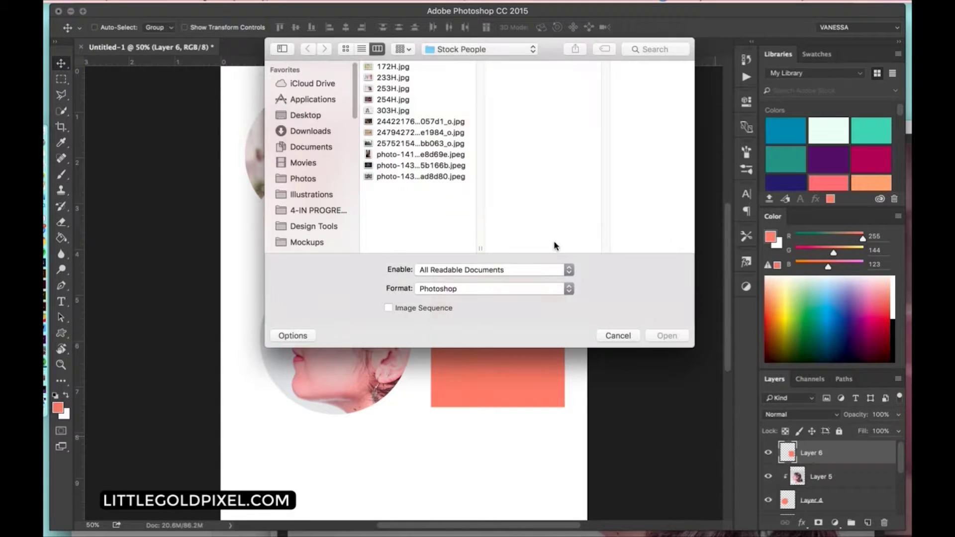
Open the photo of the woman with the camera and drag it into Untitled-1
{"action": "left_click", "coordinate": [436, 166]}
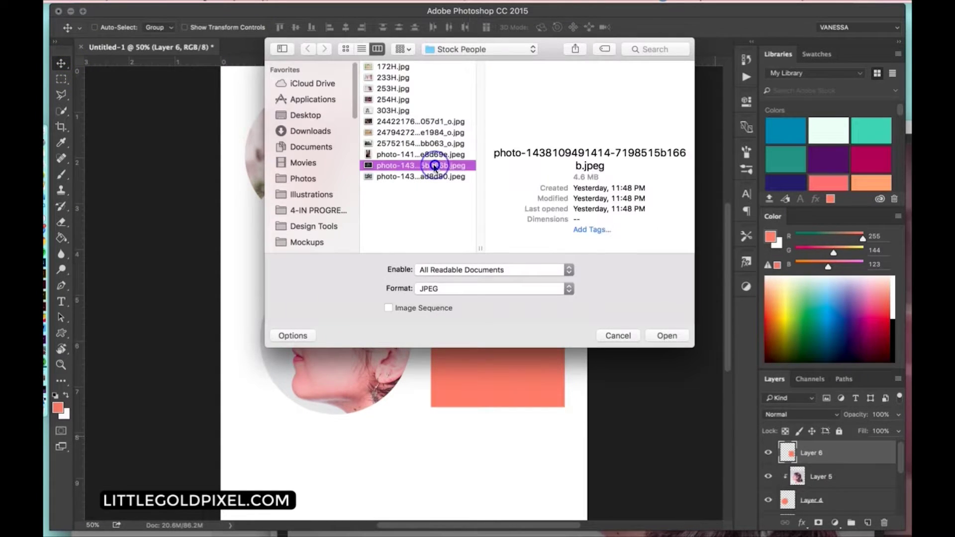
{"action": "left_click", "coordinate": [665, 336]}
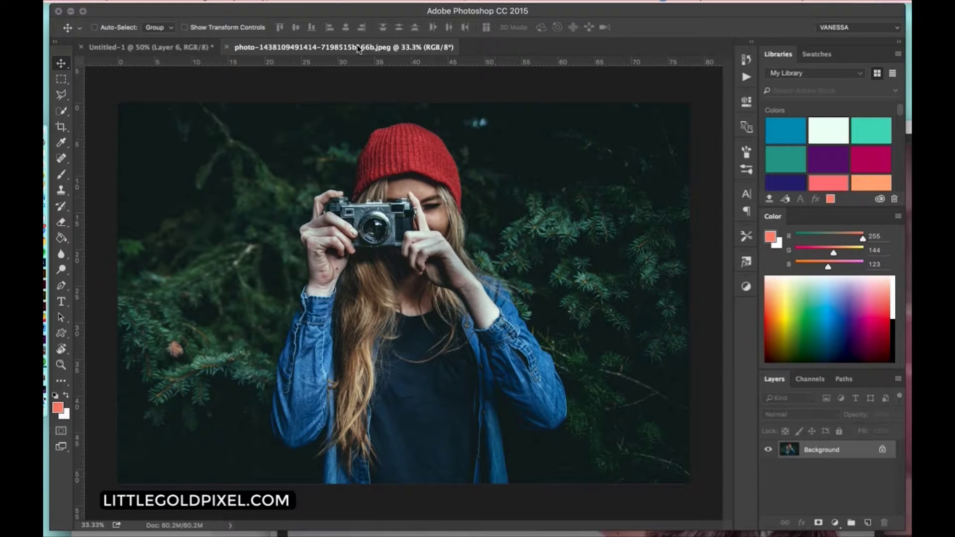
{"action": "left_click_drag", "start_coordinate": [358, 49], "coordinate": [418, 256]}
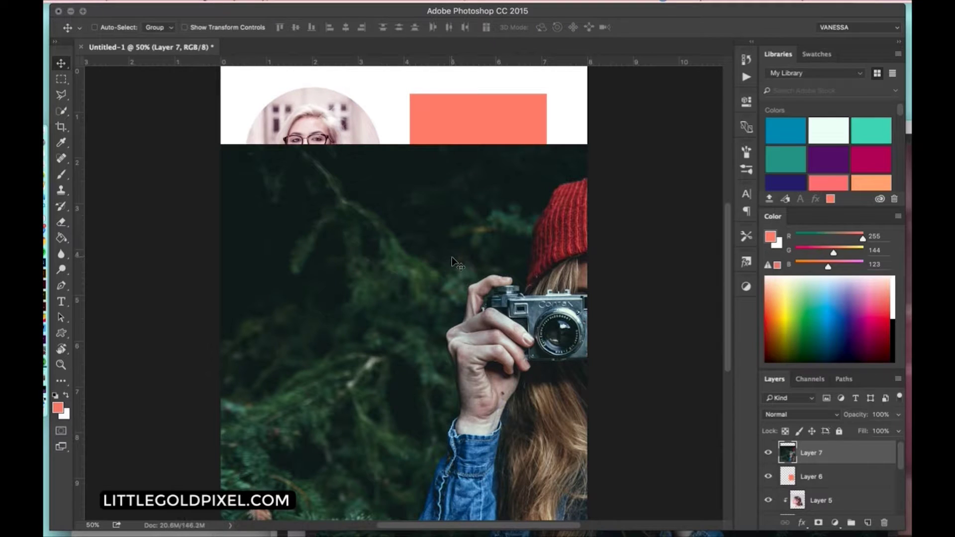
Scale the camera photo to about 37.95% and position it over the second coral square
{"action": "key", "text": "super+t"}
{"action": "left_click_drag", "start_coordinate": [173, 144], "coordinate": [469, 340]}
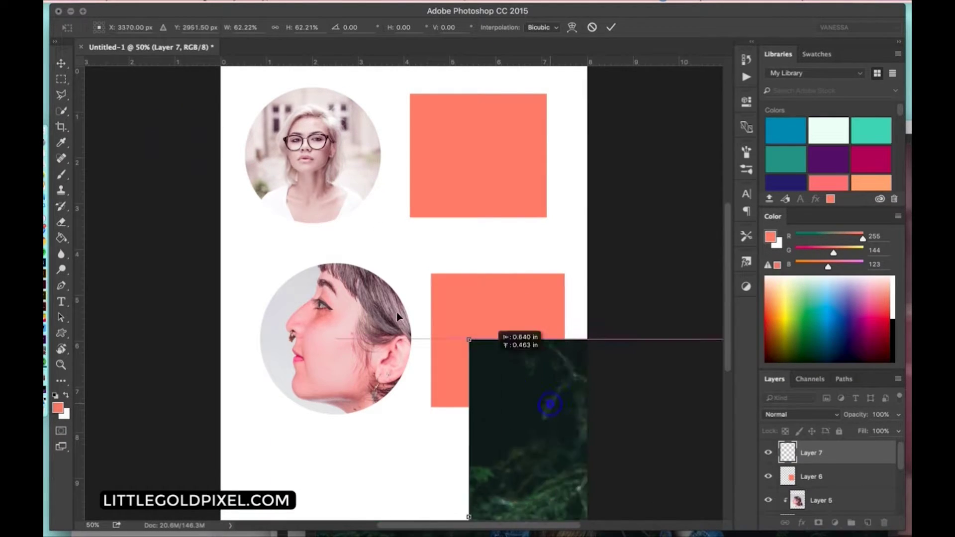
{"action": "left_click_drag", "start_coordinate": [396, 312], "coordinate": [353, 297]}
{"action": "left_click", "coordinate": [275, 27]}
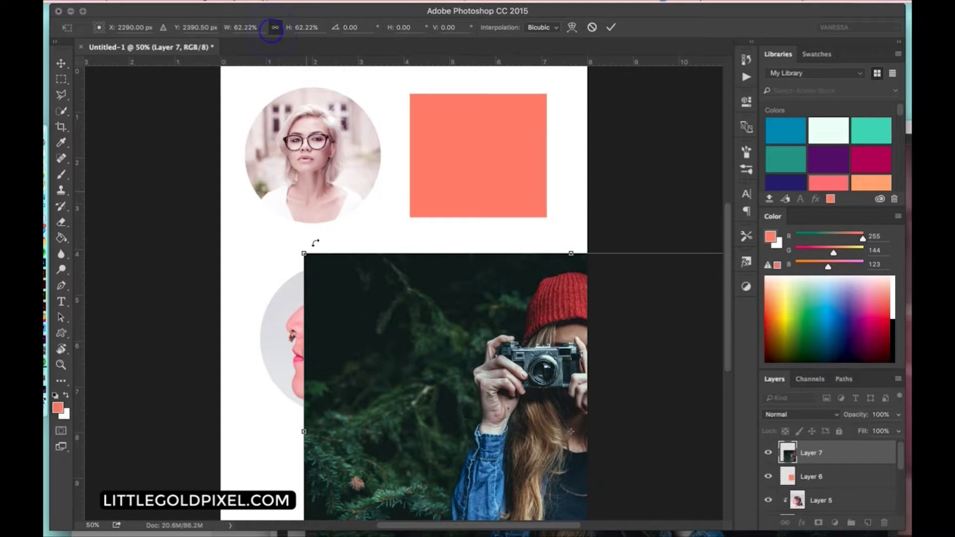
{"action": "left_click_drag", "start_coordinate": [304, 253], "coordinate": [331, 241]}
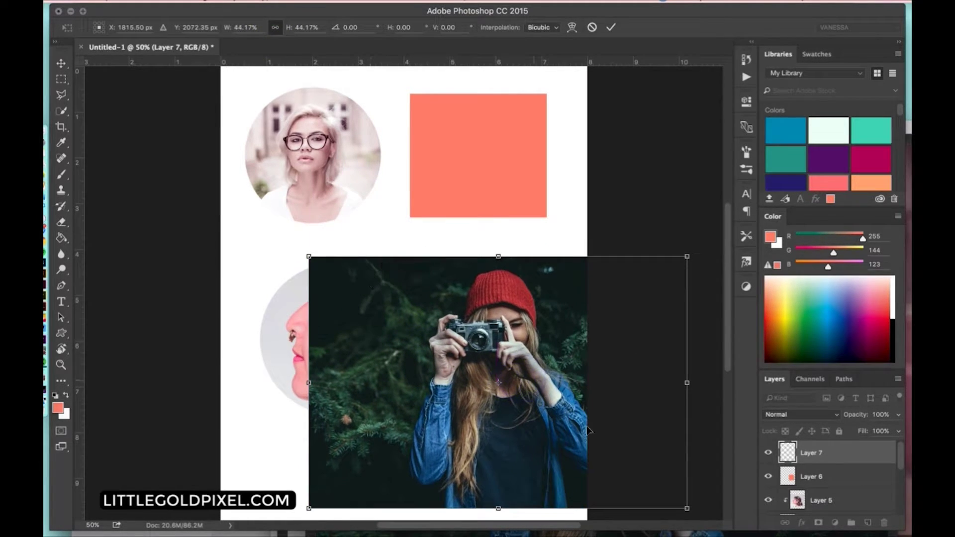
{"action": "left_click_drag", "start_coordinate": [688, 510], "coordinate": [632, 471]}
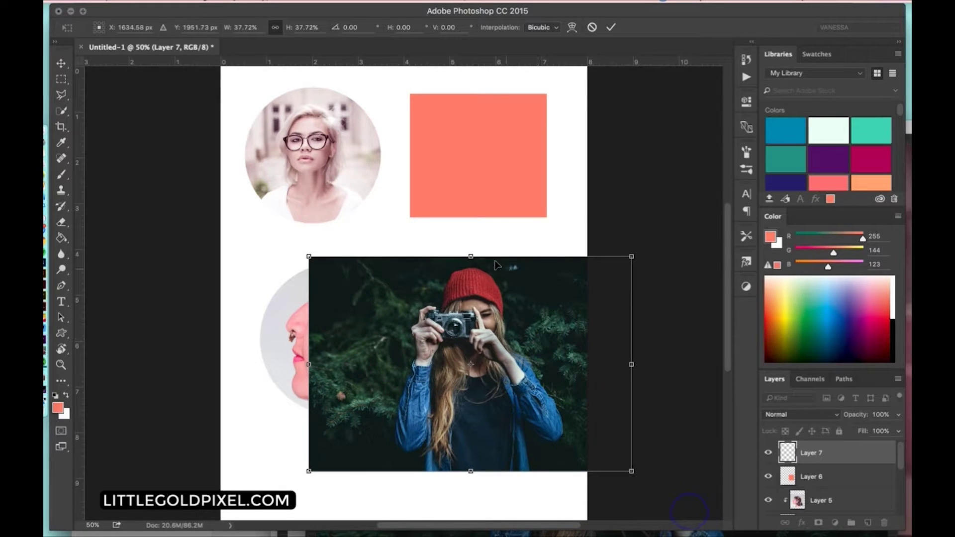
{"action": "left_click", "coordinate": [276, 29]}
{"action": "left_click_drag", "start_coordinate": [471, 256], "coordinate": [473, 257]}
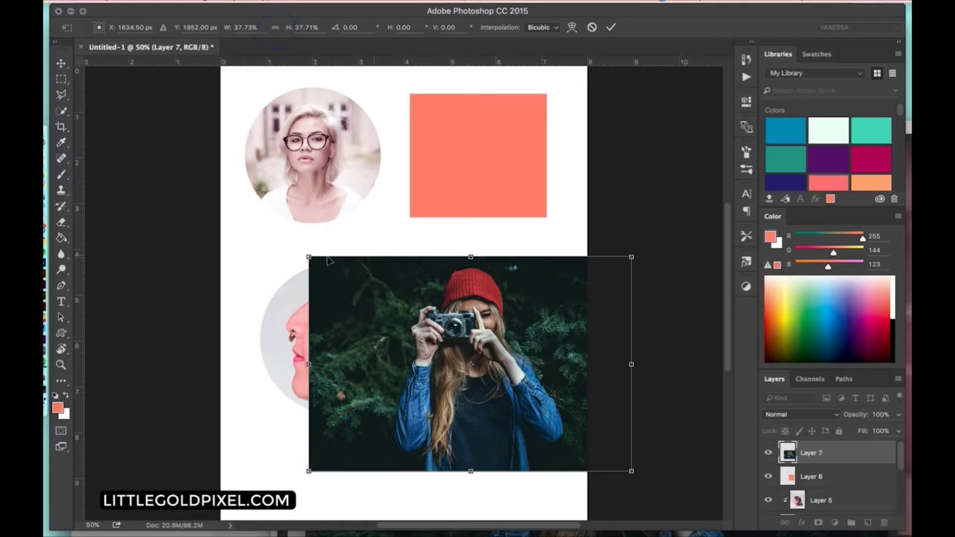
{"action": "left_click_drag", "start_coordinate": [309, 257], "coordinate": [307, 202]}
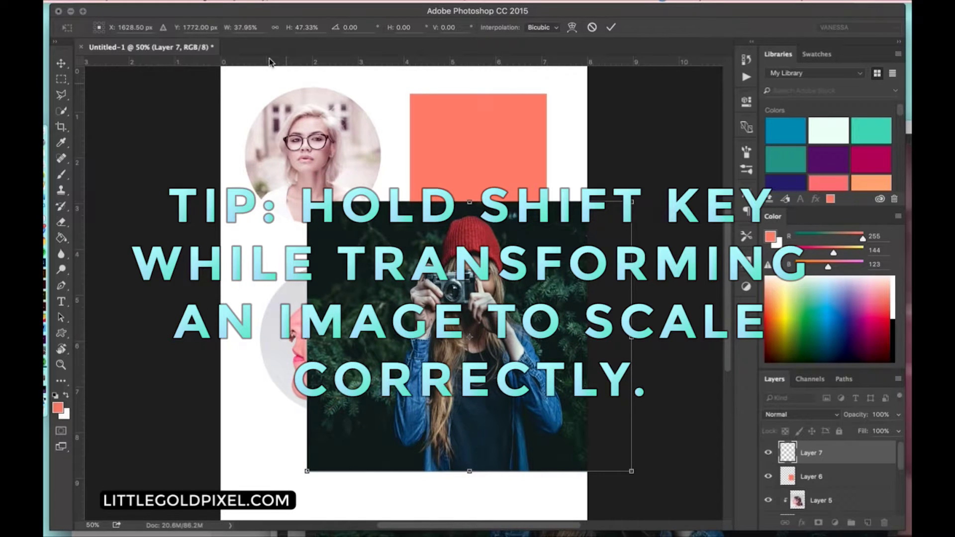
{"action": "left_click", "coordinate": [275, 28]}
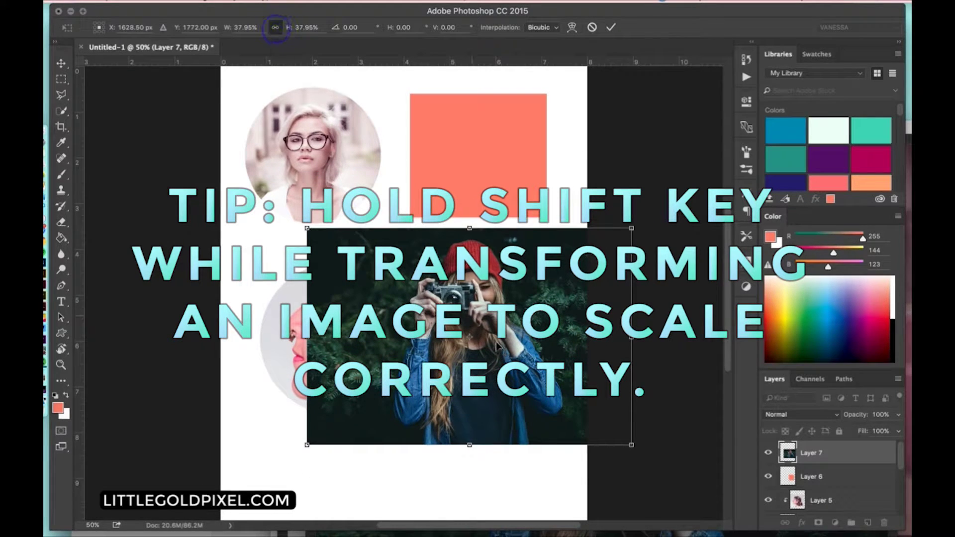
{"action": "left_click_drag", "start_coordinate": [535, 316], "coordinate": [564, 350]}
{"action": "key", "text": "Return"}
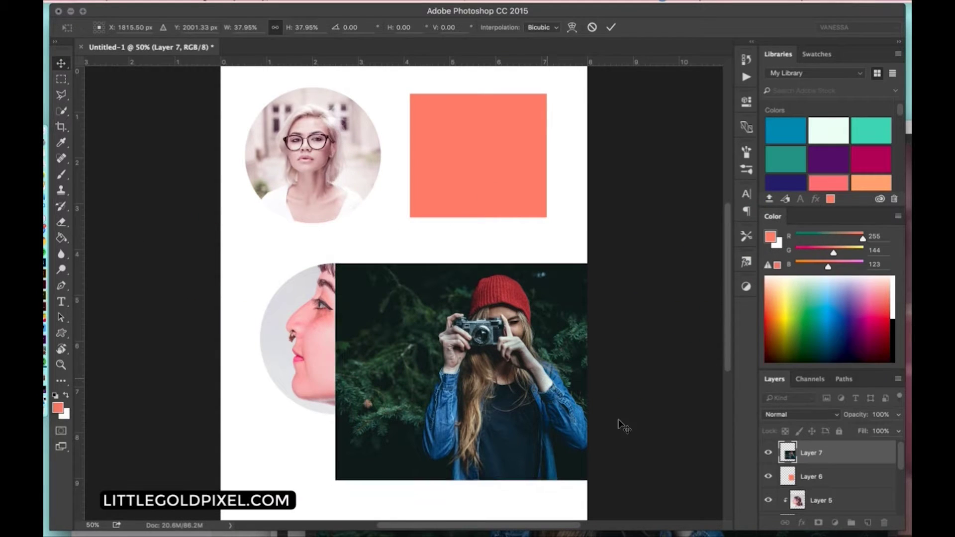
Clip the Layer 7 camera photo to the salmon square with Create Clipping Mask
{"action": "right_click", "coordinate": [828, 453]}
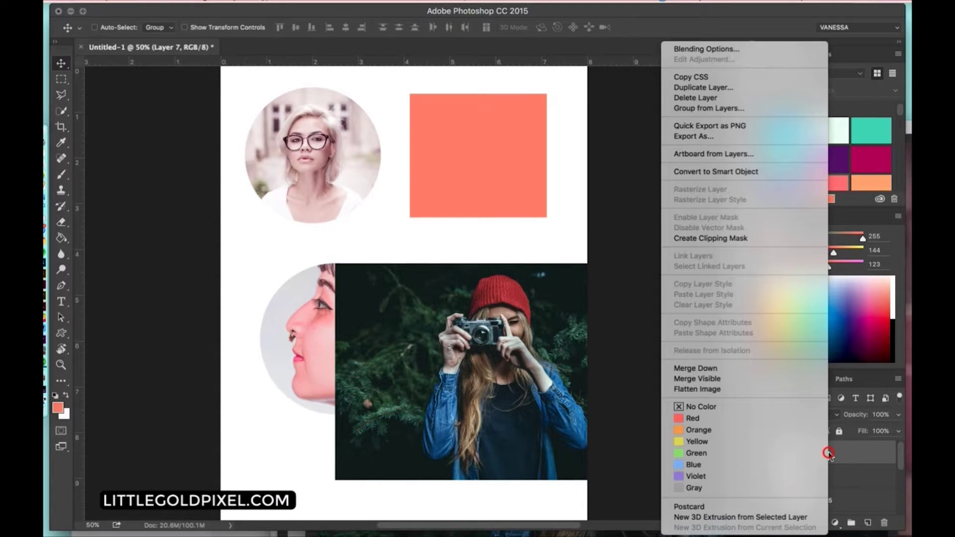
{"action": "left_click", "coordinate": [846, 470]}
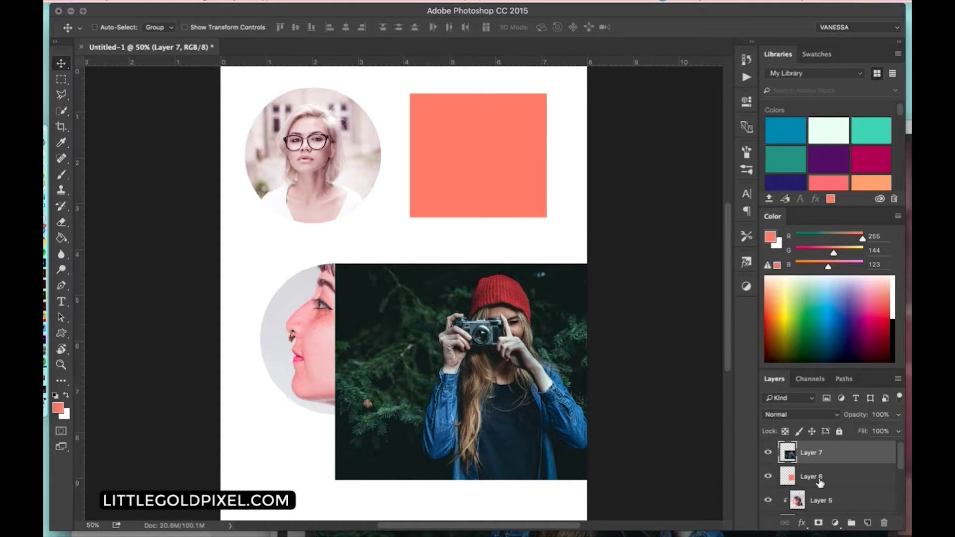
{"action": "right_click", "coordinate": [819, 457]}
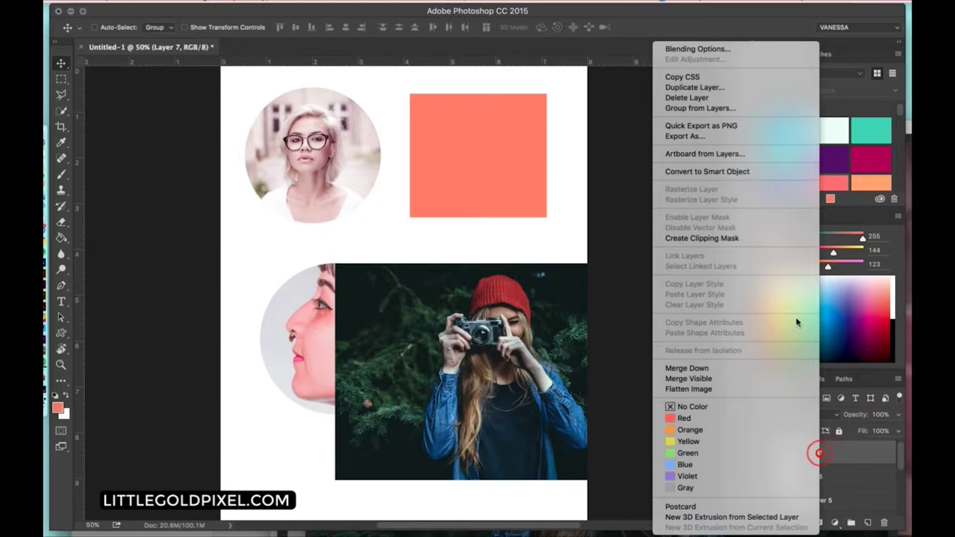
{"action": "left_click", "coordinate": [759, 242]}
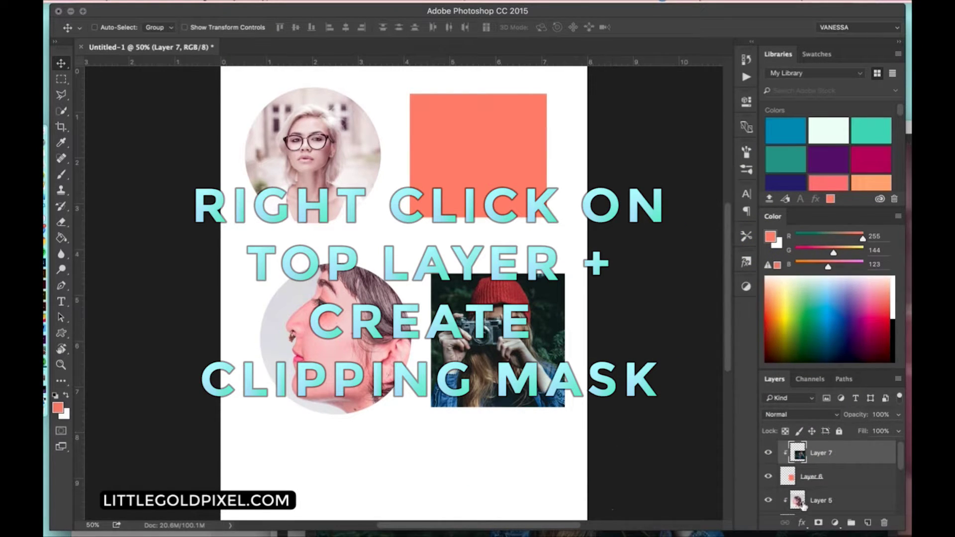
{"action": "scroll", "coordinate": [822, 480], "scroll_direction": "down", "scroll_amount": 5}
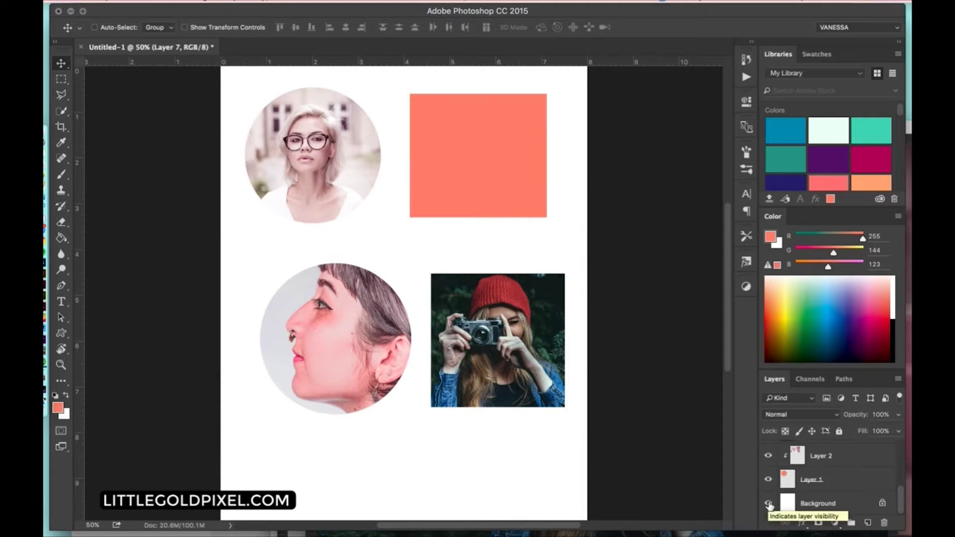
Hide and delete the Background layer, then delete Layers 3 through 7
{"action": "left_click", "coordinate": [768, 505]}
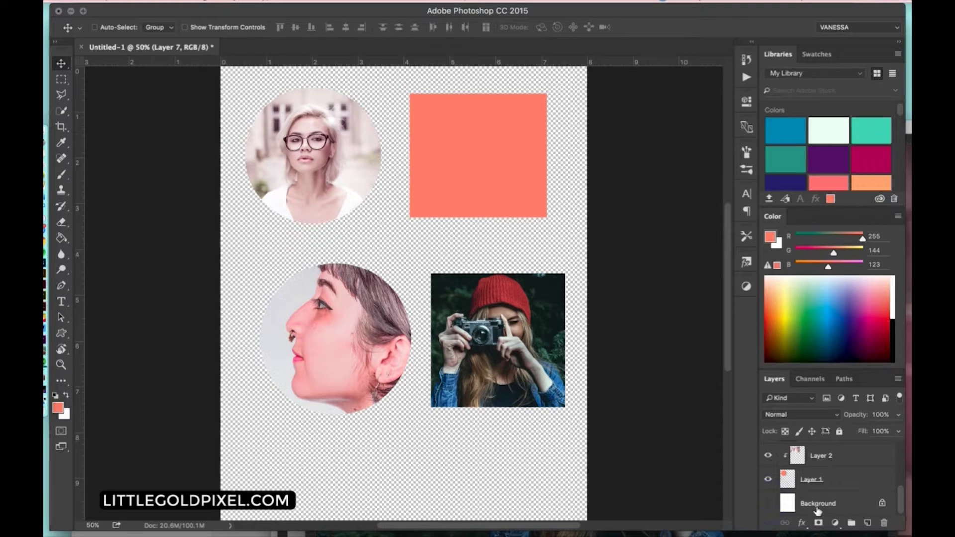
{"action": "left_click_drag", "start_coordinate": [815, 504], "coordinate": [885, 526]}
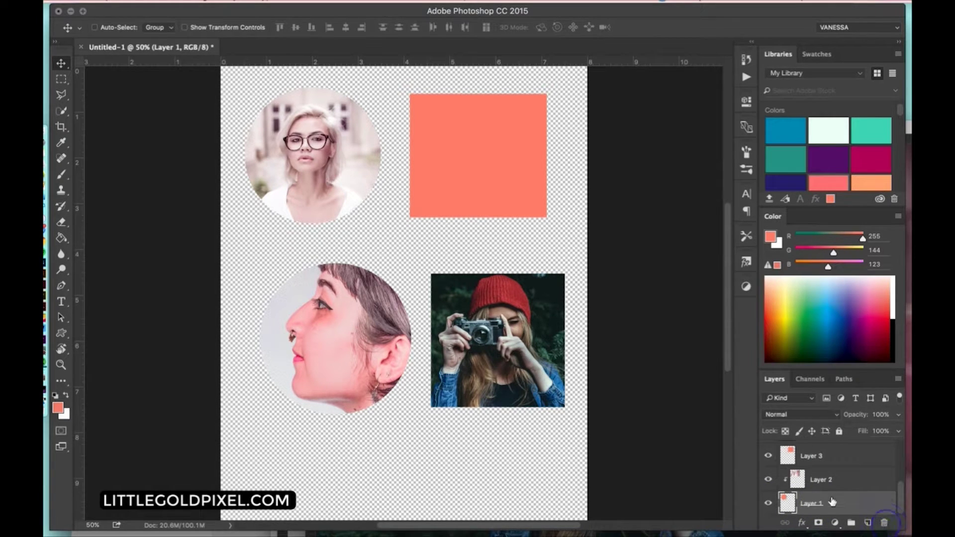
{"action": "scroll", "coordinate": [827, 503], "scroll_direction": "up", "scroll_amount": 3}
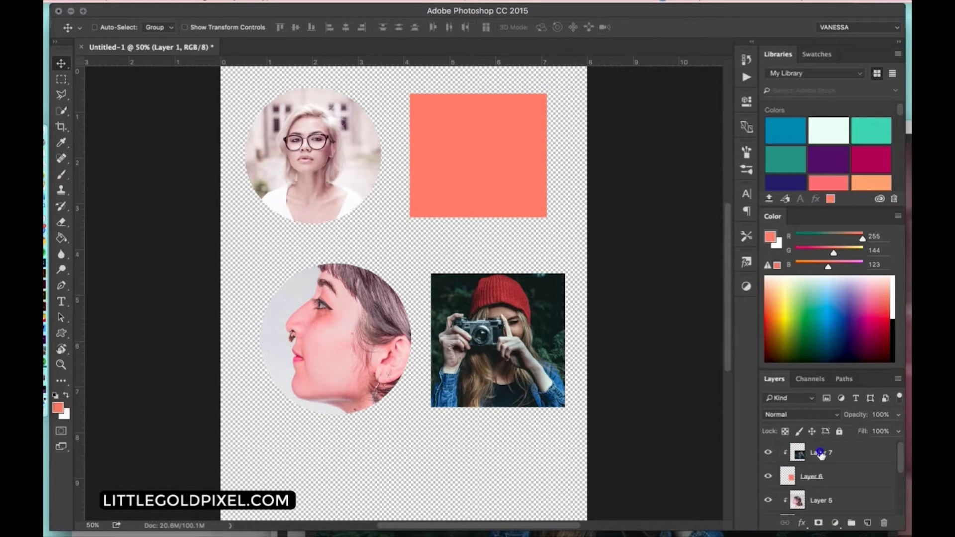
{"action": "left_click", "coordinate": [830, 463]}
{"action": "scroll", "coordinate": [825, 468], "scroll_direction": "down", "scroll_amount": 3}
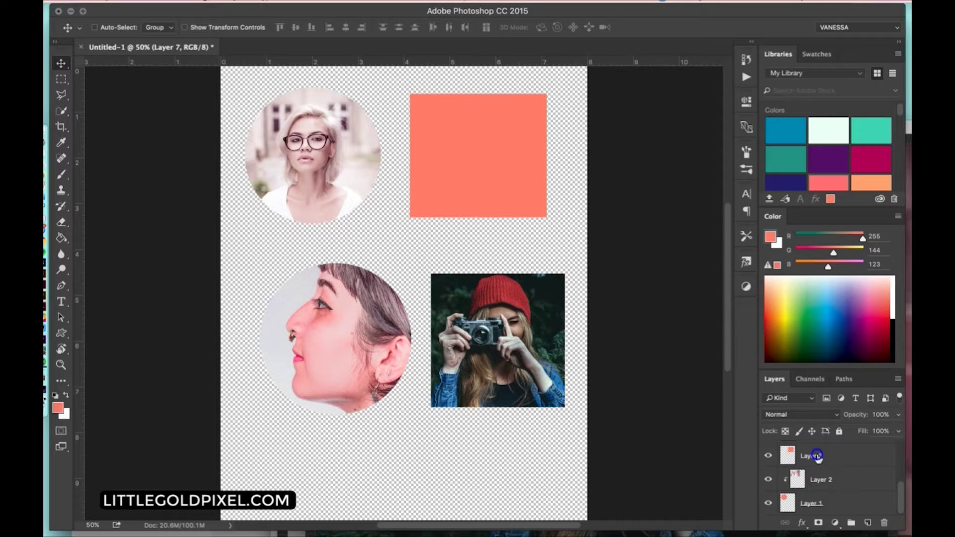
{"action": "left_click", "coordinate": [819, 456], "text": "shift"}
{"action": "left_click_drag", "start_coordinate": [820, 453], "coordinate": [884, 523]}
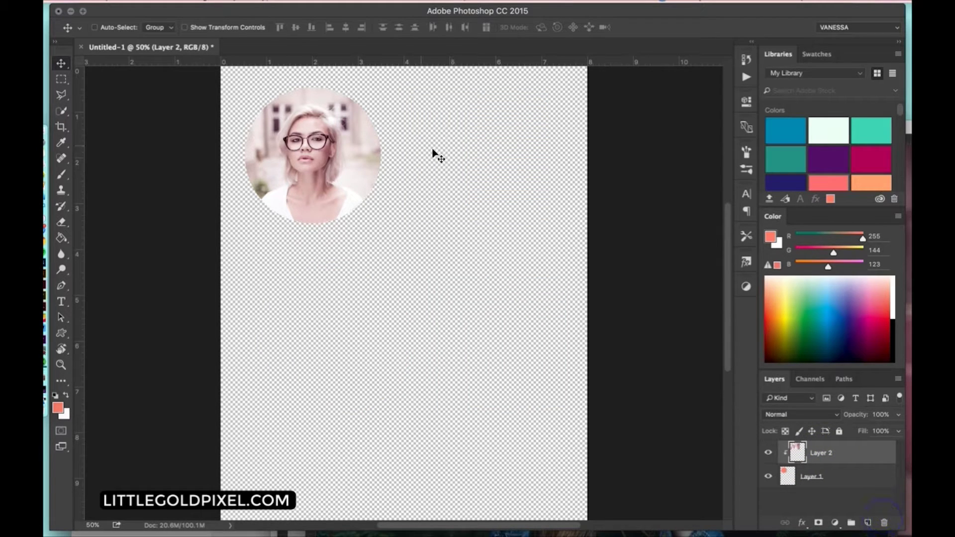
Move the portrait circle toward the canvas centre and select both remaining layers
{"action": "left_click_drag", "start_coordinate": [443, 149], "coordinate": [455, 298]}
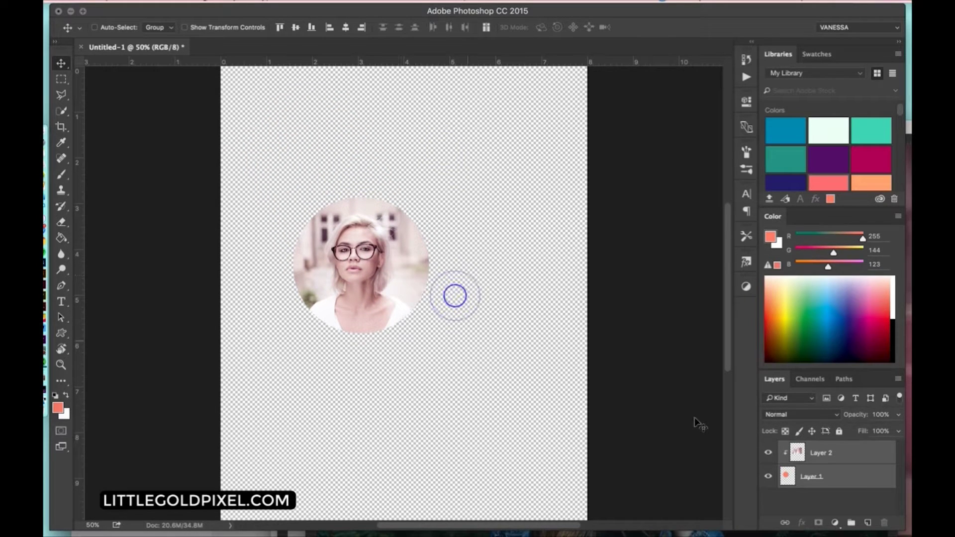
{"action": "left_click", "coordinate": [826, 505]}
{"action": "left_click", "coordinate": [830, 454]}
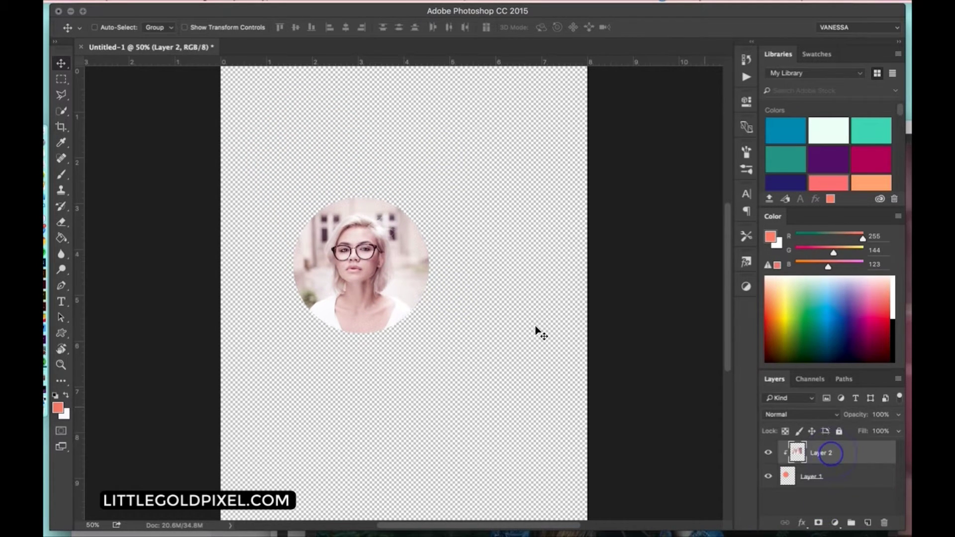
{"action": "mouse_move", "coordinate": [383, 276]}
{"action": "left_mouse_down"}
{"action": "mouse_move", "coordinate": [441, 315]}
{"action": "mouse_move", "coordinate": [351, 232]}
{"action": "mouse_move", "coordinate": [321, 293]}
{"action": "mouse_move", "coordinate": [372, 279]}
{"action": "left_mouse_up"}
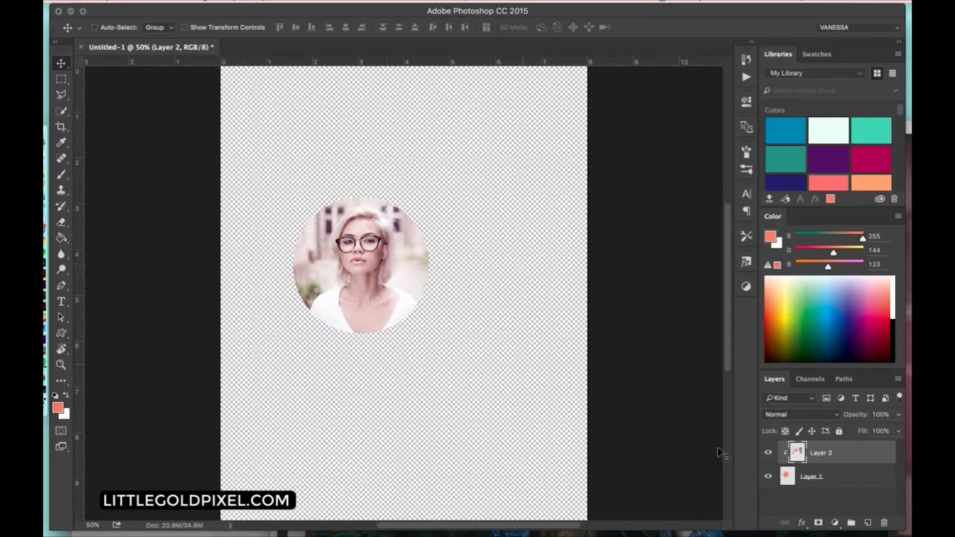
{"action": "left_click", "coordinate": [846, 476], "text": "shift"}
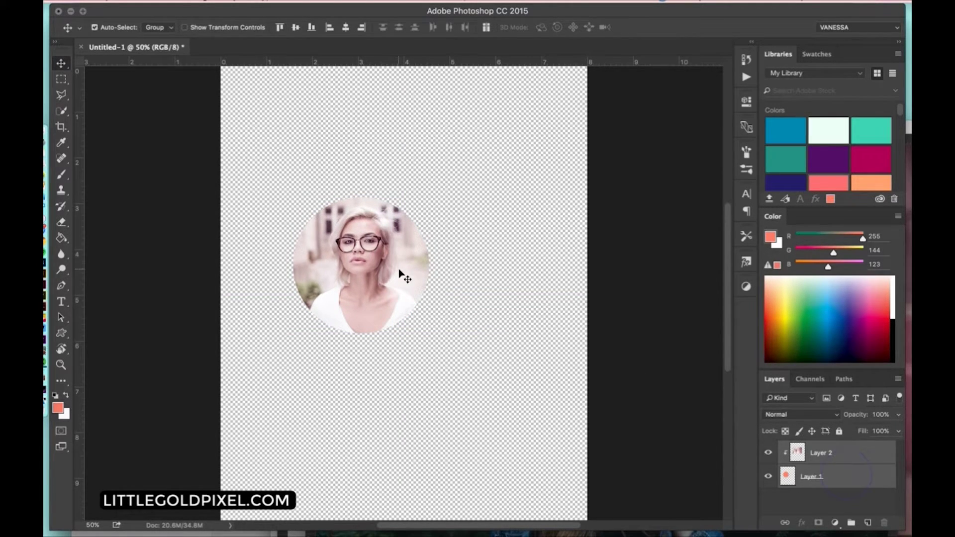
Enlarge the portrait circle to about 162.85% and nudge it slightly right and down
{"action": "key", "text": "super+t"}
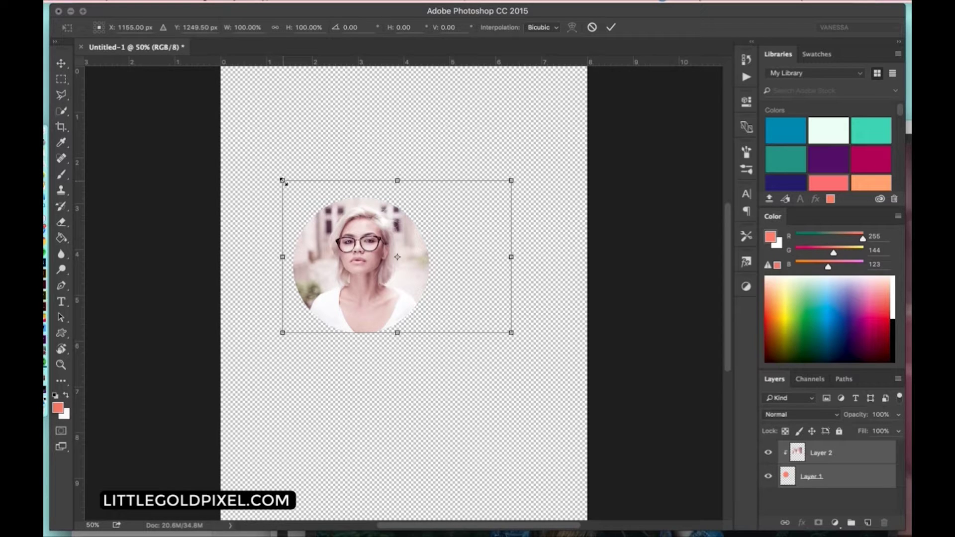
{"action": "left_click_drag", "start_coordinate": [283, 181], "coordinate": [179, 77]}
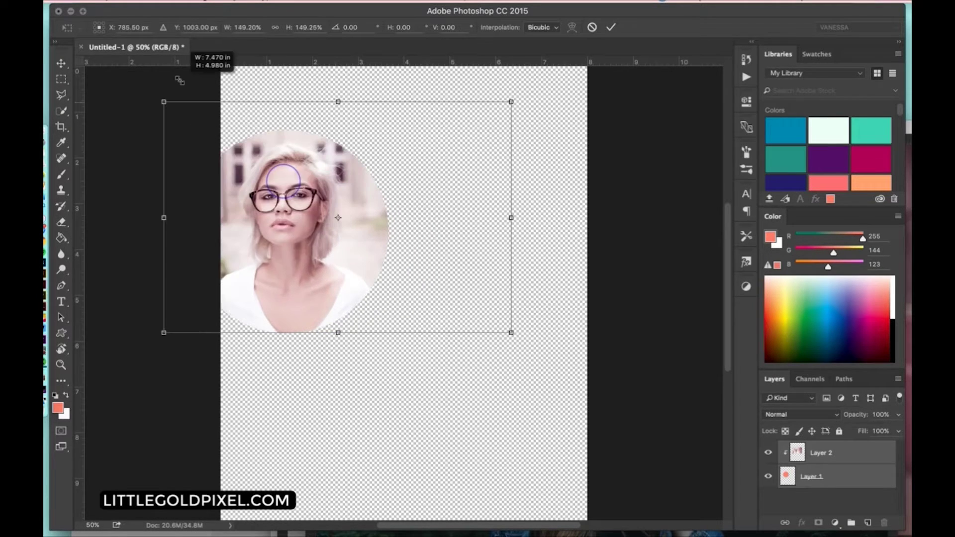
{"action": "left_click_drag", "start_coordinate": [324, 258], "coordinate": [417, 296]}
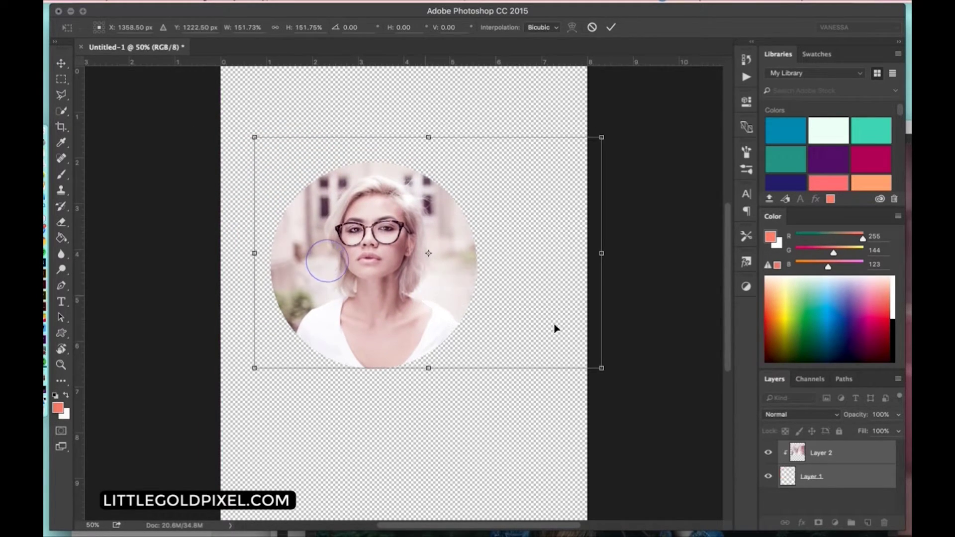
{"action": "left_click_drag", "start_coordinate": [602, 368], "coordinate": [627, 383]}
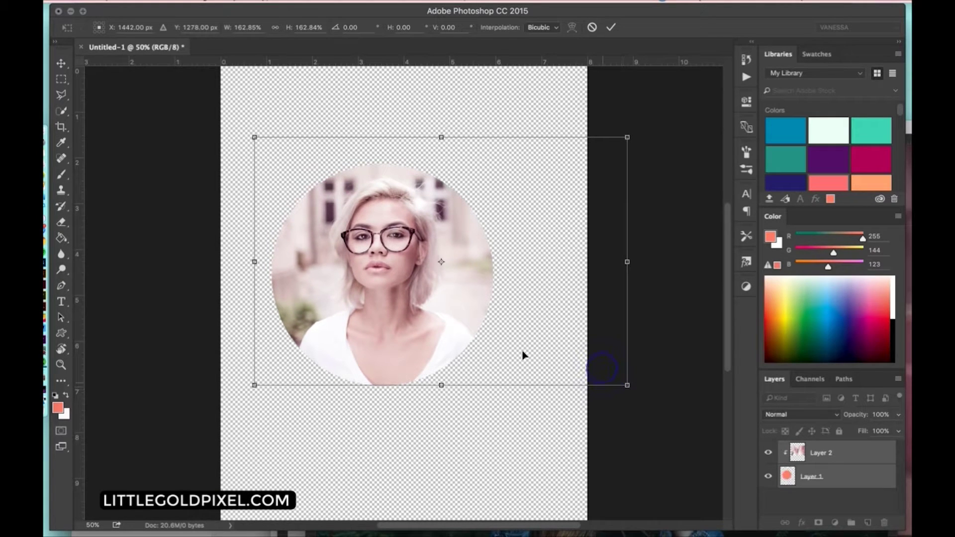
{"action": "left_click_drag", "start_coordinate": [452, 337], "coordinate": [457, 328]}
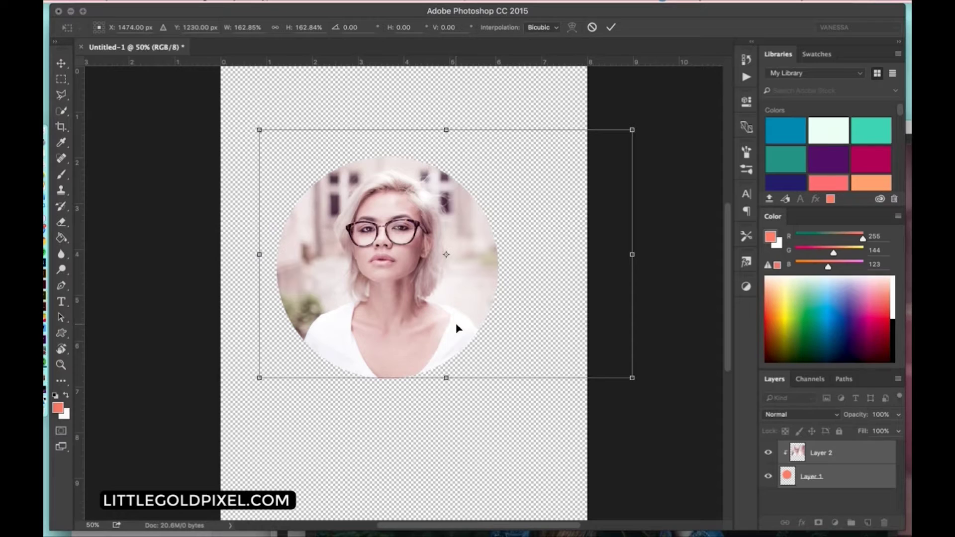
{"action": "left_click", "coordinate": [274, 27]}
{"action": "key", "text": "Return"}
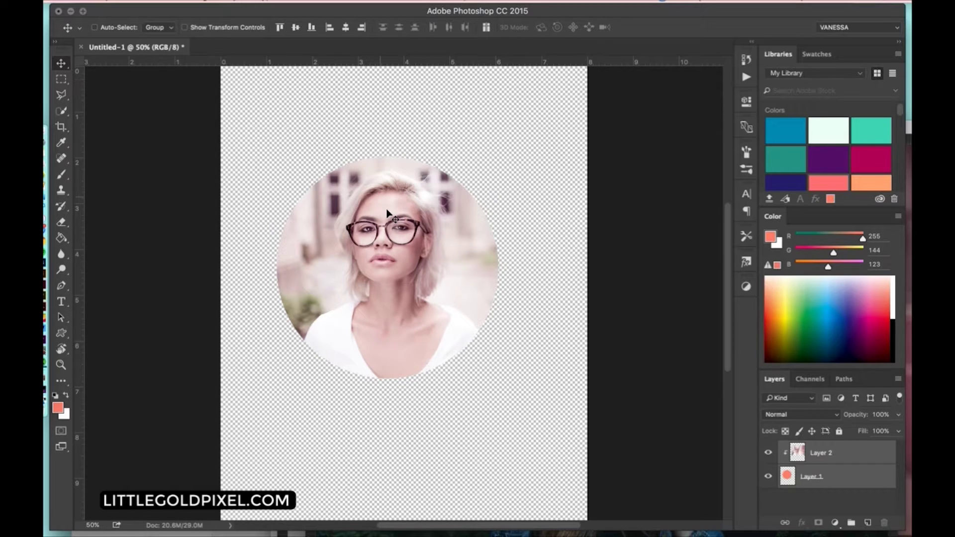
{"action": "mouse_move", "coordinate": [387, 211]}
{"action": "left_mouse_down"}
{"action": "mouse_move", "coordinate": [403, 214]}
{"action": "mouse_move", "coordinate": [397, 223]}
{"action": "left_mouse_up"}
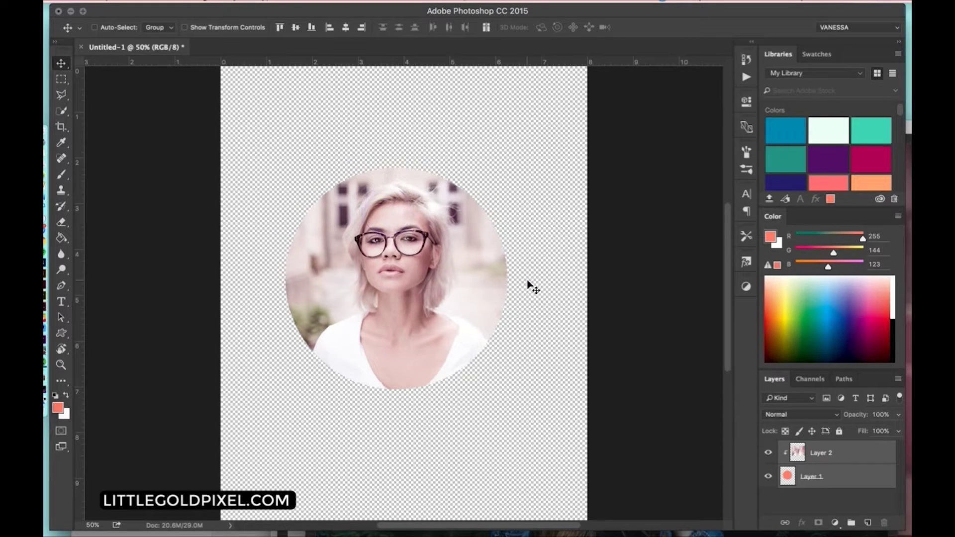
Merge Layer 2 down into Layer 1 and start Save As for Untitled-1.psd
{"action": "left_click", "coordinate": [805, 494]}
{"action": "left_click", "coordinate": [819, 456]}
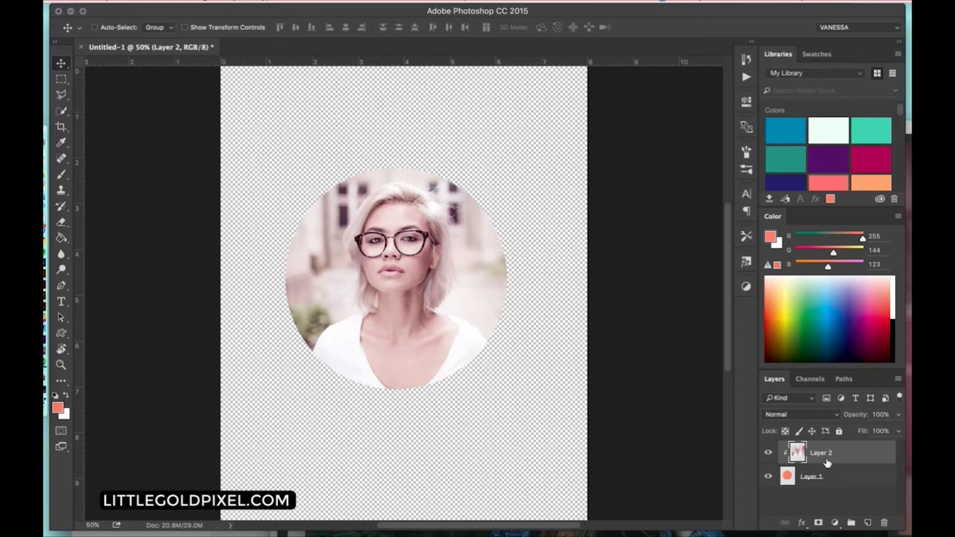
{"action": "key", "text": "super+e"}
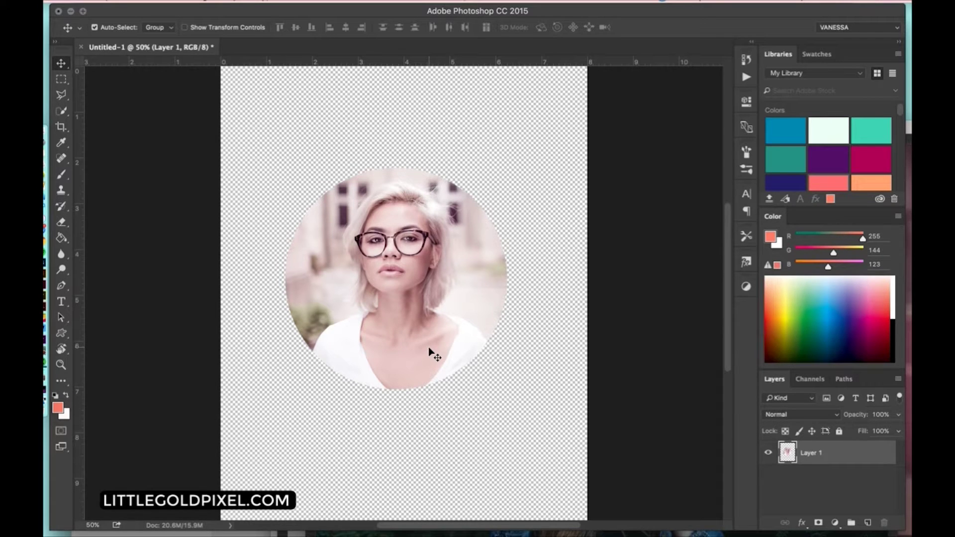
{"action": "key", "text": "super+shift+s"}
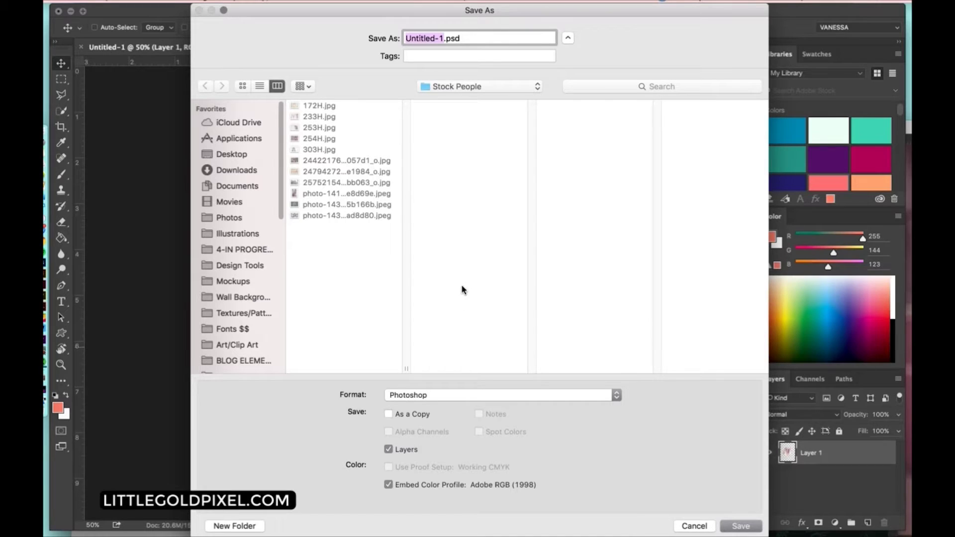
Save the circular portrait as a PNG named aboutpic, accepting the default PNG options
{"action": "left_click", "coordinate": [444, 393]}
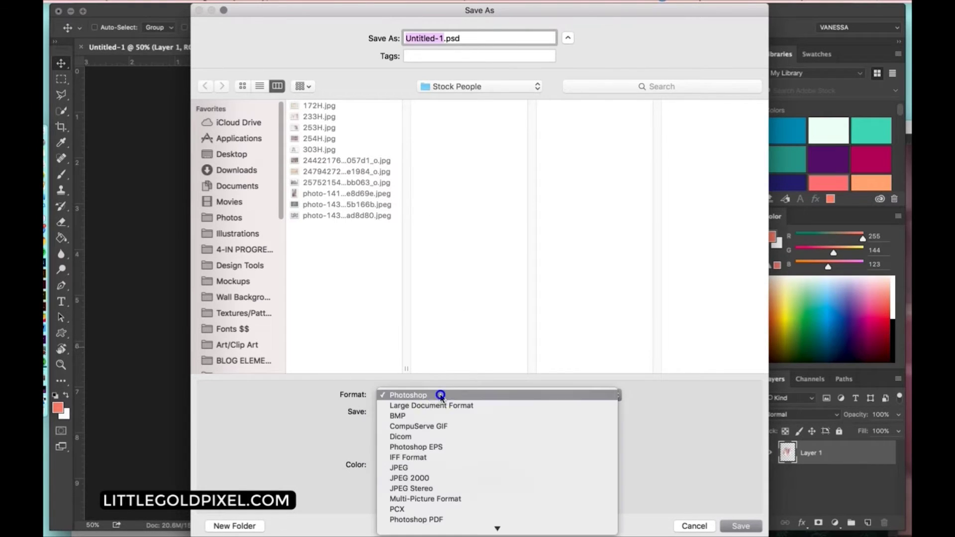
{"action": "left_click", "coordinate": [418, 465]}
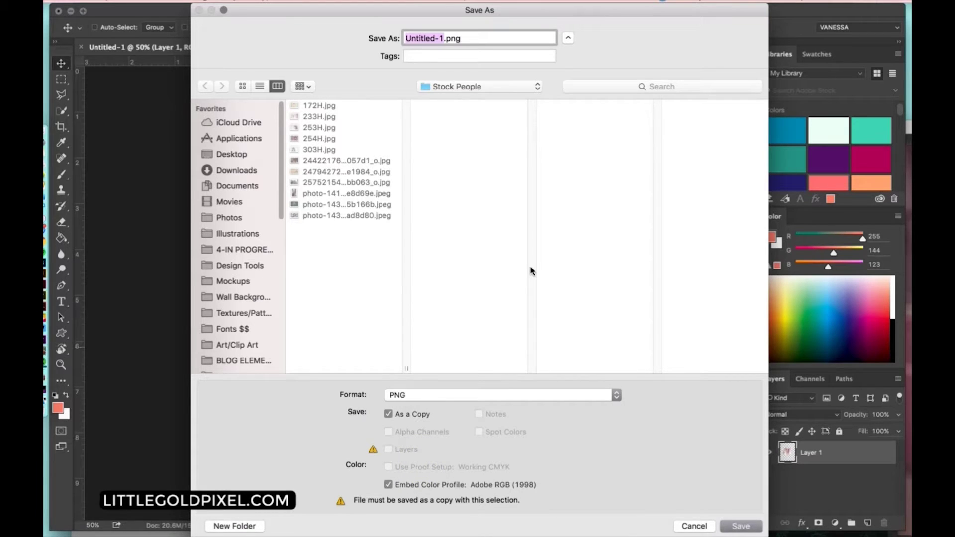
{"action": "type", "text": "aboutpic"}
{"action": "left_click", "coordinate": [739, 526]}
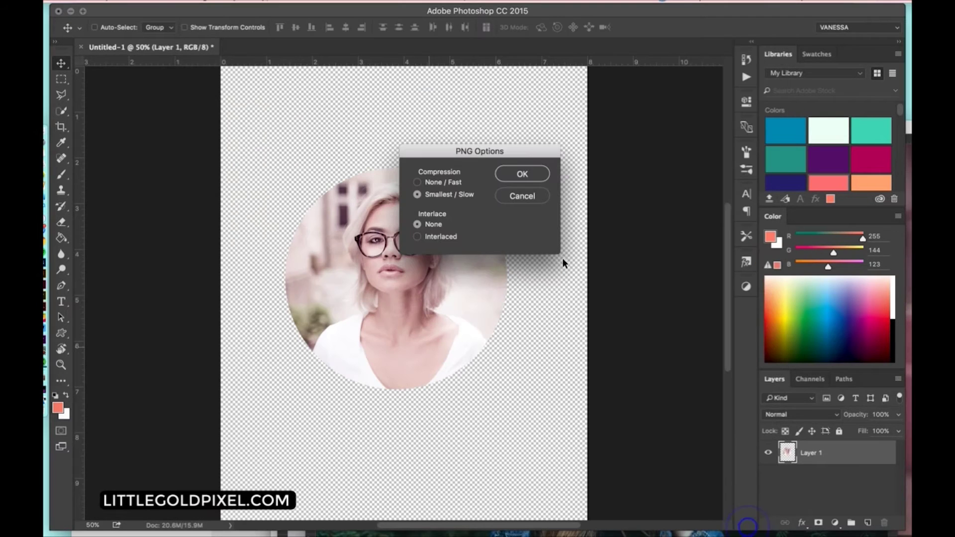
{"action": "left_click", "coordinate": [521, 180]}
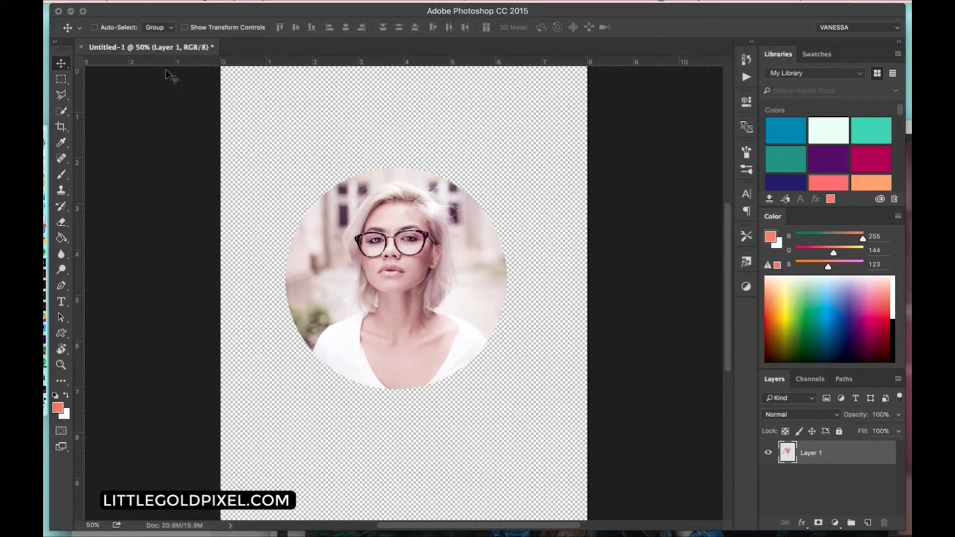
Close the circle portrait document without saving changes
{"action": "left_click", "coordinate": [143, 2]}
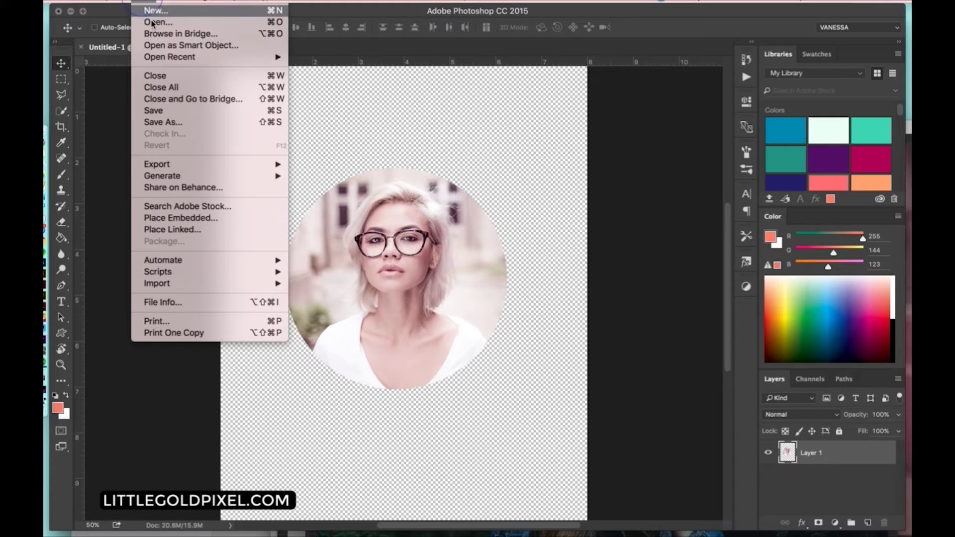
{"action": "left_click", "coordinate": [152, 23]}
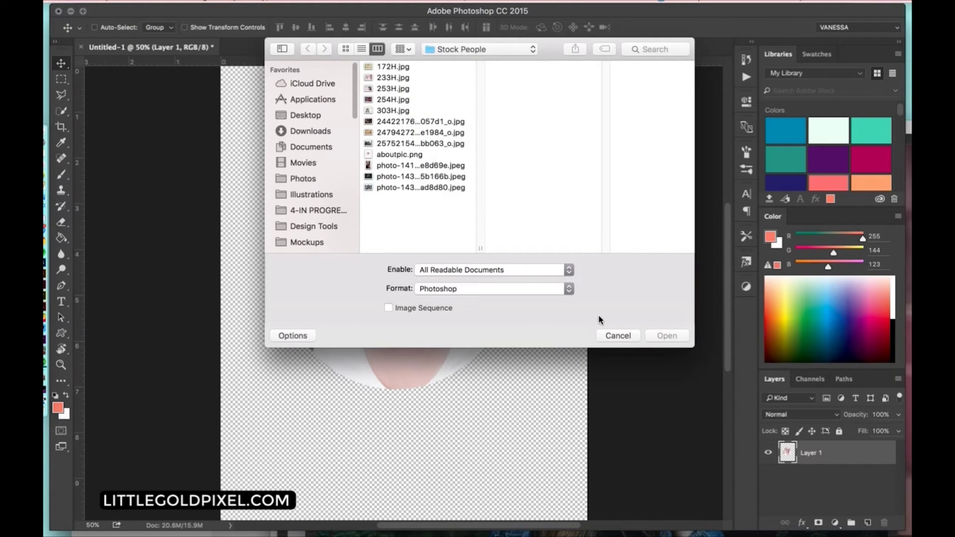
{"action": "left_click", "coordinate": [617, 335]}
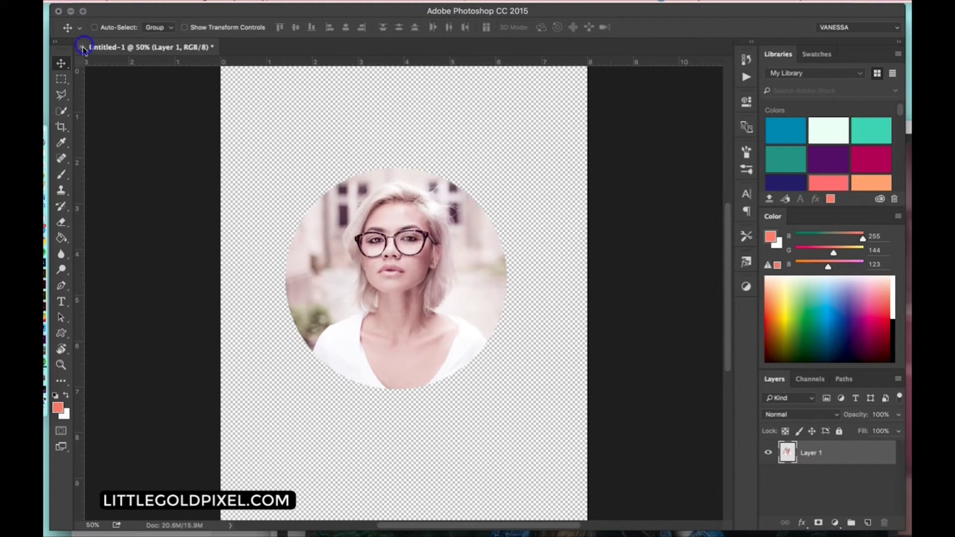
{"action": "left_click", "coordinate": [83, 48]}
{"action": "left_click", "coordinate": [423, 190]}
Create a new blank 8 × 10 in, 300 ppi document and dock it in the workspace
{"action": "left_click", "coordinate": [147, 2]}
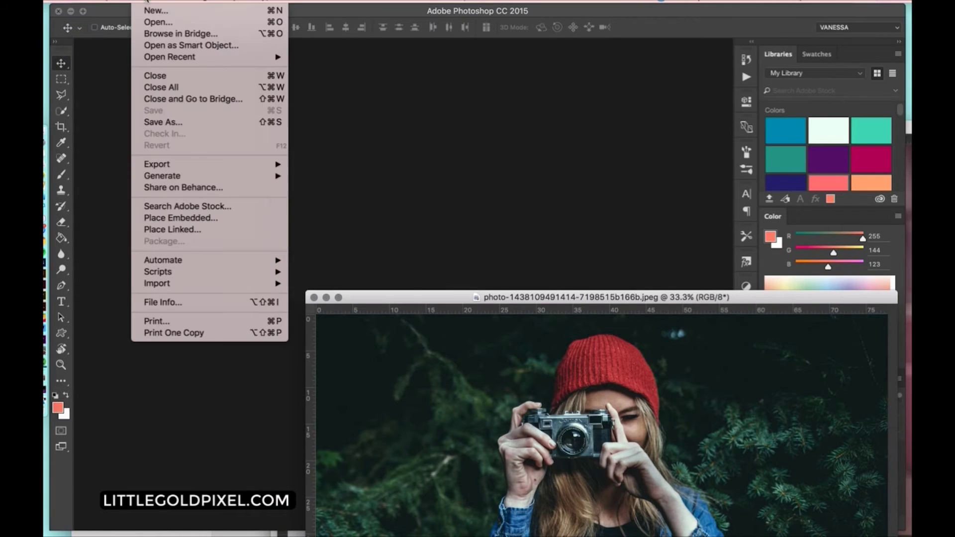
{"action": "left_click", "coordinate": [156, 11]}
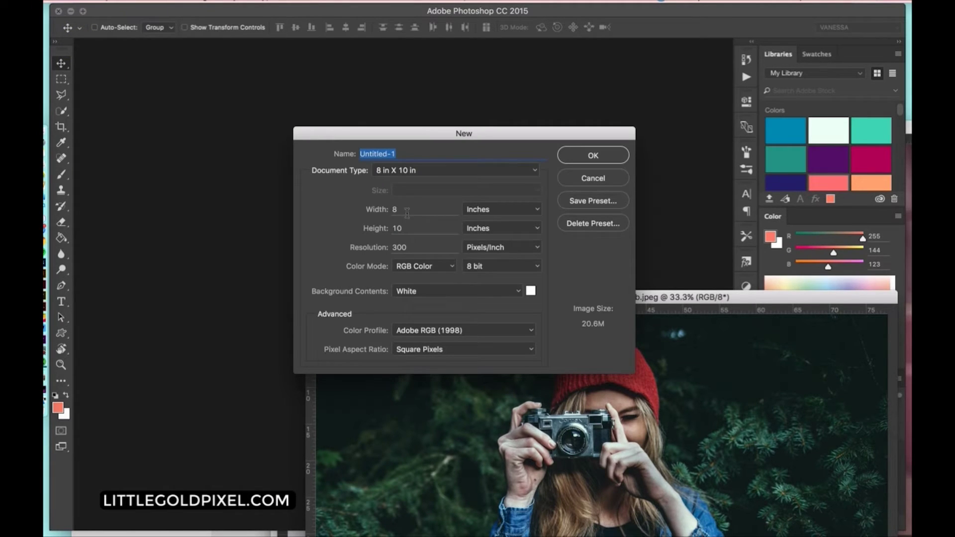
{"action": "left_click", "coordinate": [577, 158]}
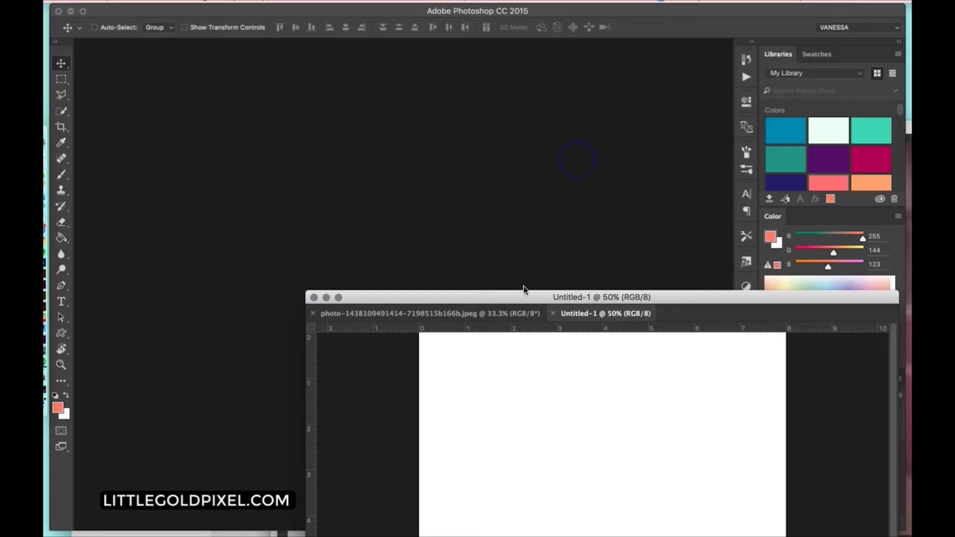
{"action": "left_click_drag", "start_coordinate": [566, 318], "coordinate": [266, 42]}
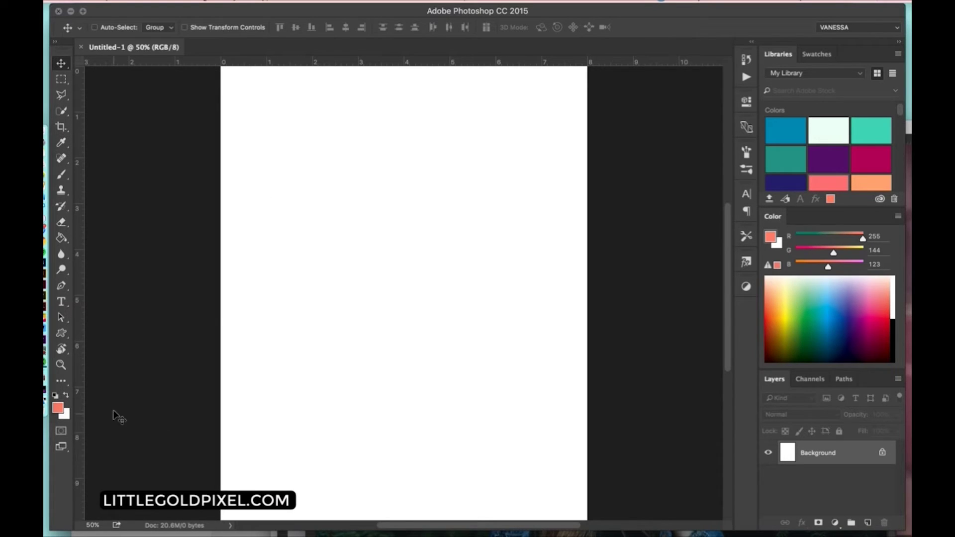
Fill the white page coral and pick a darker brown foreground colour
{"action": "left_click", "coordinate": [62, 238]}
{"action": "left_click", "coordinate": [261, 267]}
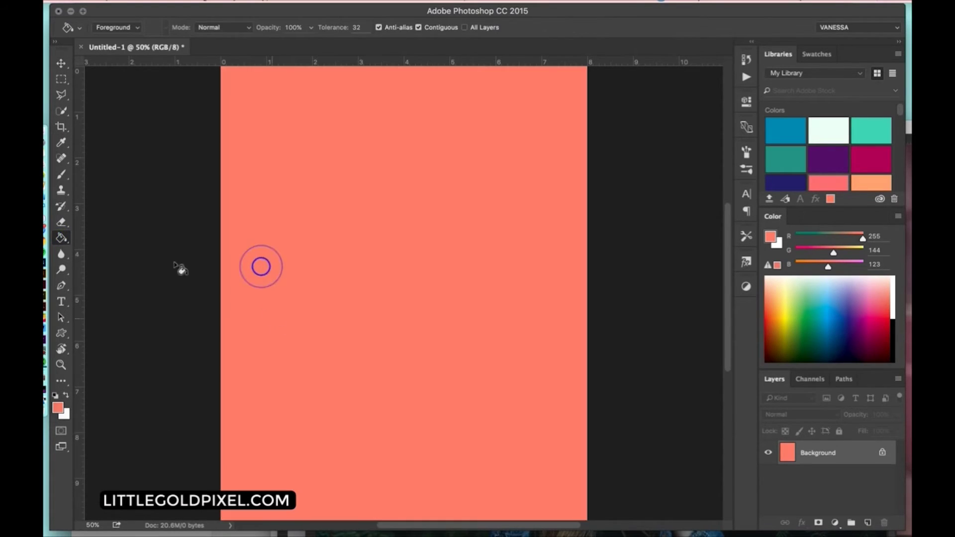
{"action": "left_click", "coordinate": [61, 79]}
{"action": "left_click_drag", "start_coordinate": [271, 216], "coordinate": [556, 491]}
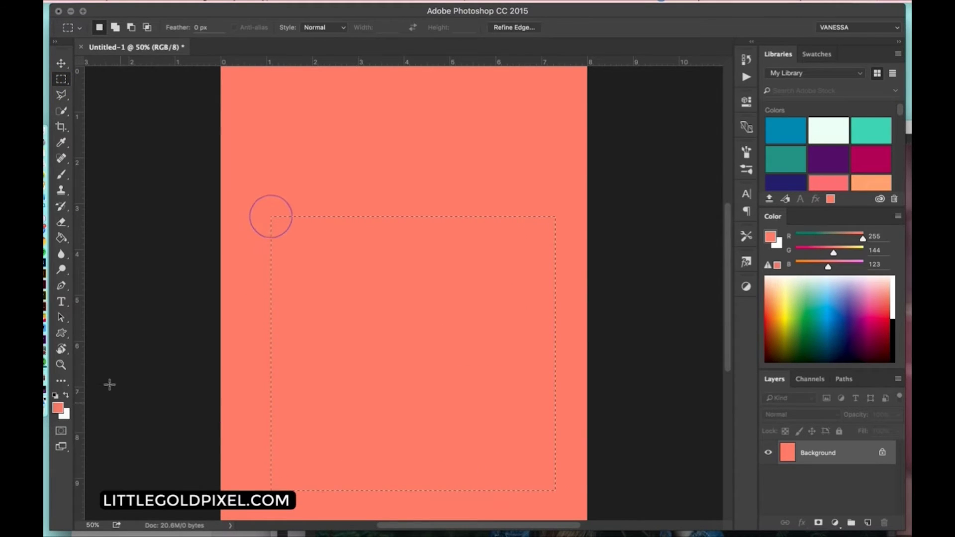
{"action": "left_click", "coordinate": [59, 412]}
{"action": "left_click", "coordinate": [565, 277]}
{"action": "left_click", "coordinate": [753, 207]}
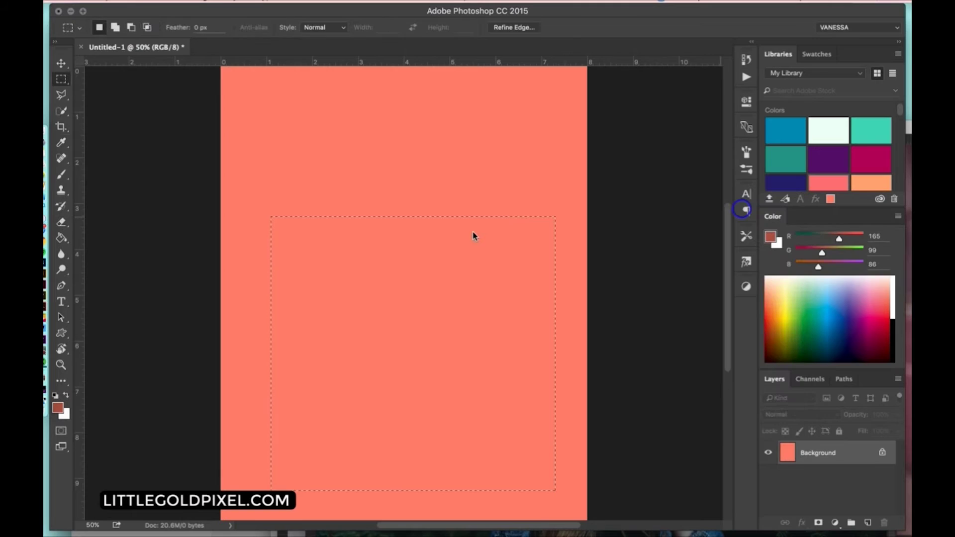
Select a square in the page centre and fill it brown
{"action": "left_click", "coordinate": [416, 245]}
{"action": "left_click_drag", "start_coordinate": [278, 178], "coordinate": [521, 422]}
{"action": "left_click", "coordinate": [61, 238]}
{"action": "left_click", "coordinate": [374, 284]}
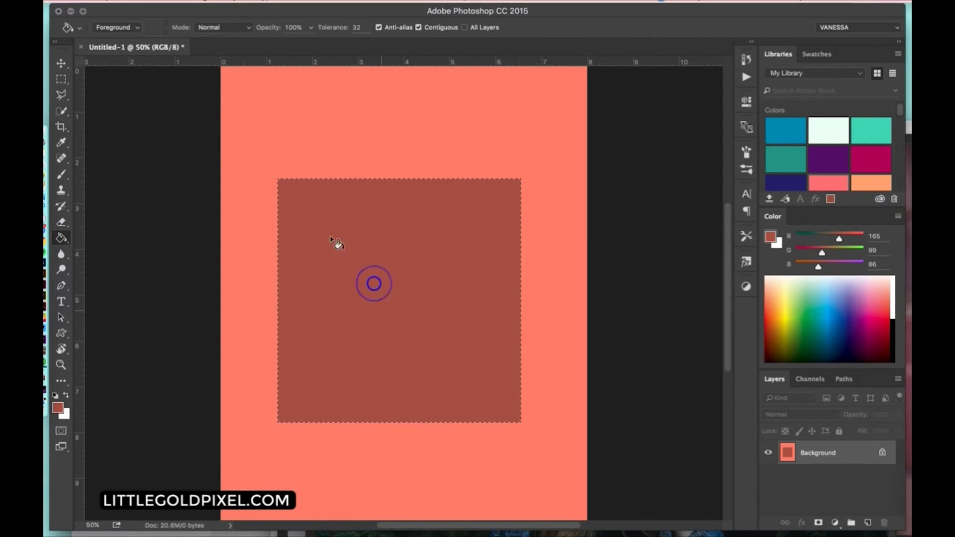
Fill an overlapping square up and to the right with Swatch 11 magenta
{"action": "left_click", "coordinate": [62, 79]}
{"action": "left_click_drag", "start_coordinate": [323, 121], "coordinate": [553, 375]}
{"action": "left_click", "coordinate": [871, 155]}
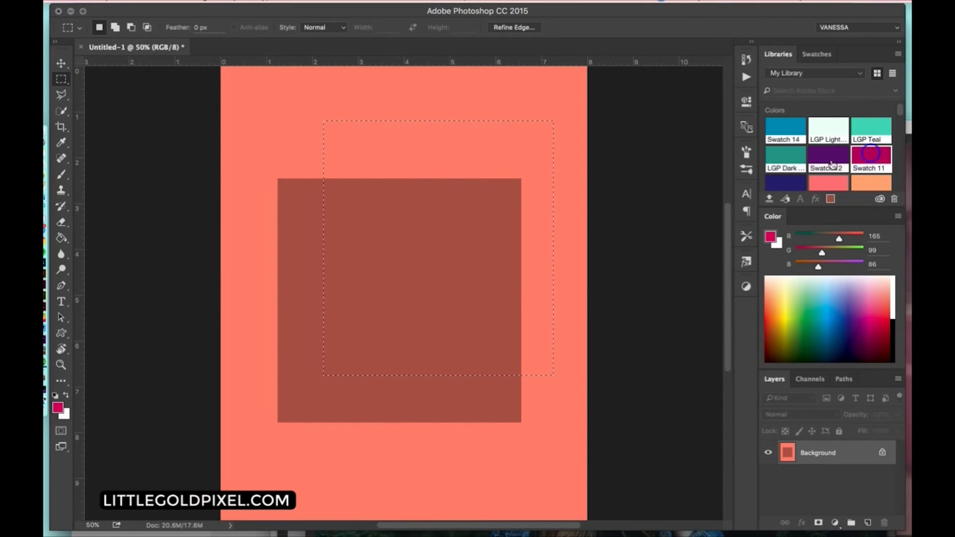
{"action": "key", "text": "g"}
{"action": "left_click", "coordinate": [393, 260]}
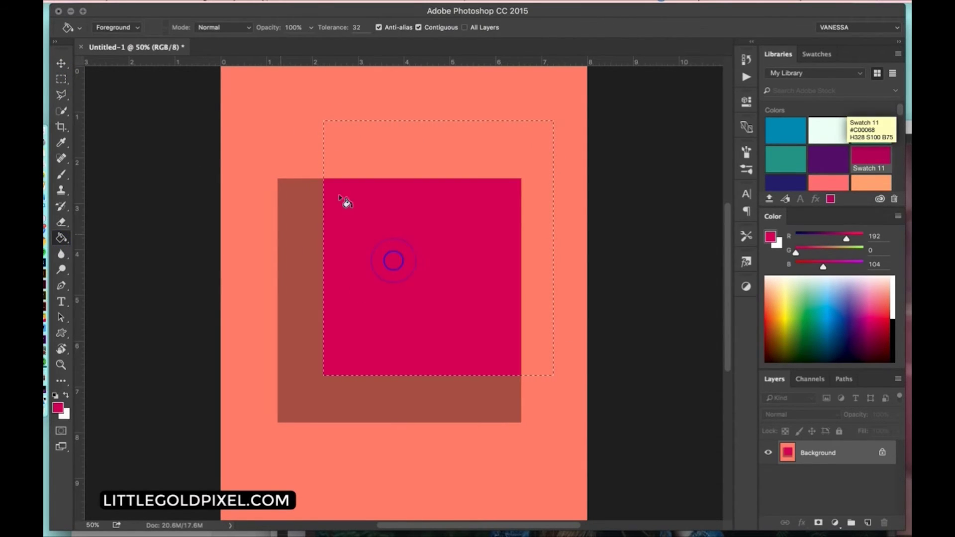
{"action": "left_click", "coordinate": [411, 146]}
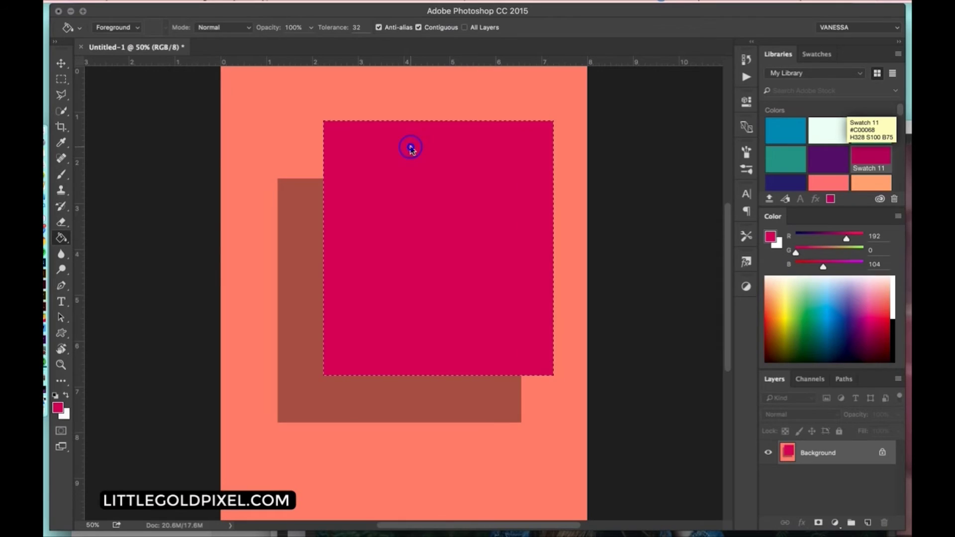
{"action": "left_click", "coordinate": [60, 79]}
{"action": "left_click", "coordinate": [442, 293]}
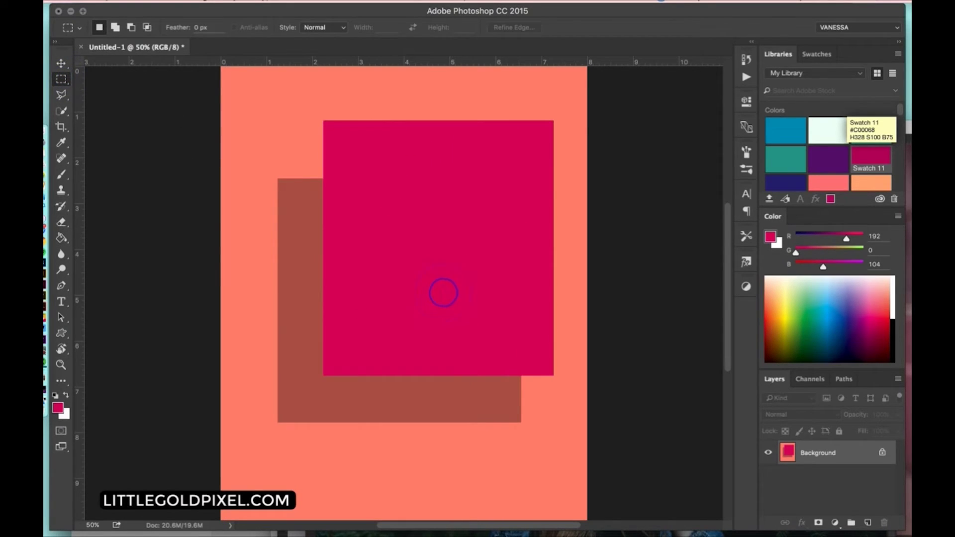
{"action": "left_click", "coordinate": [61, 63]}
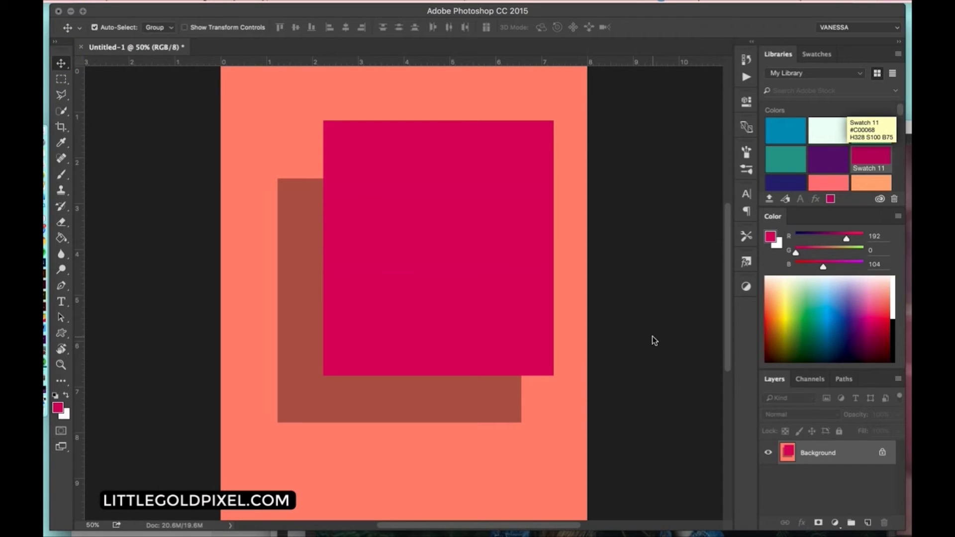
{"action": "key", "text": "super+o"}
Open aboutpic.png and drag the circular portrait onto the coral page over the squares
{"action": "left_click", "coordinate": [418, 155]}
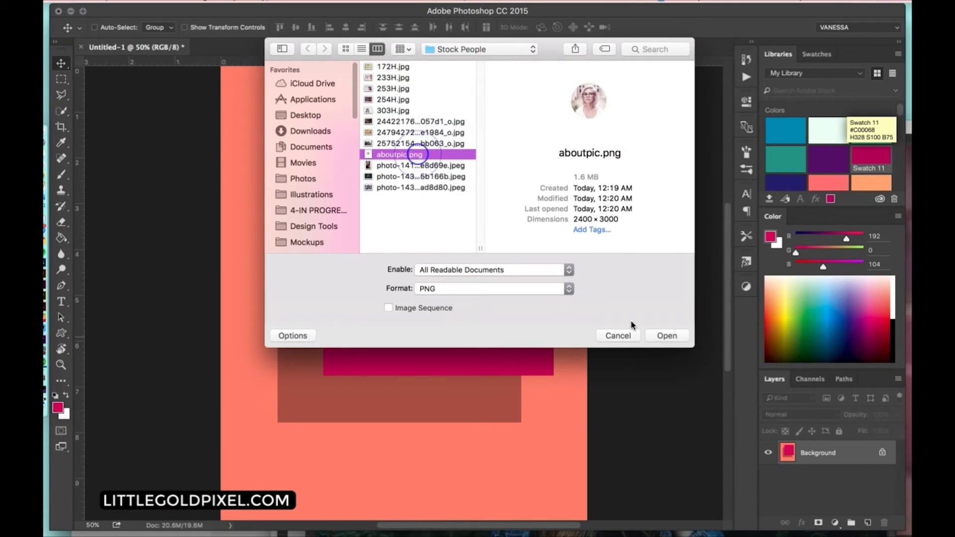
{"action": "left_click", "coordinate": [674, 337]}
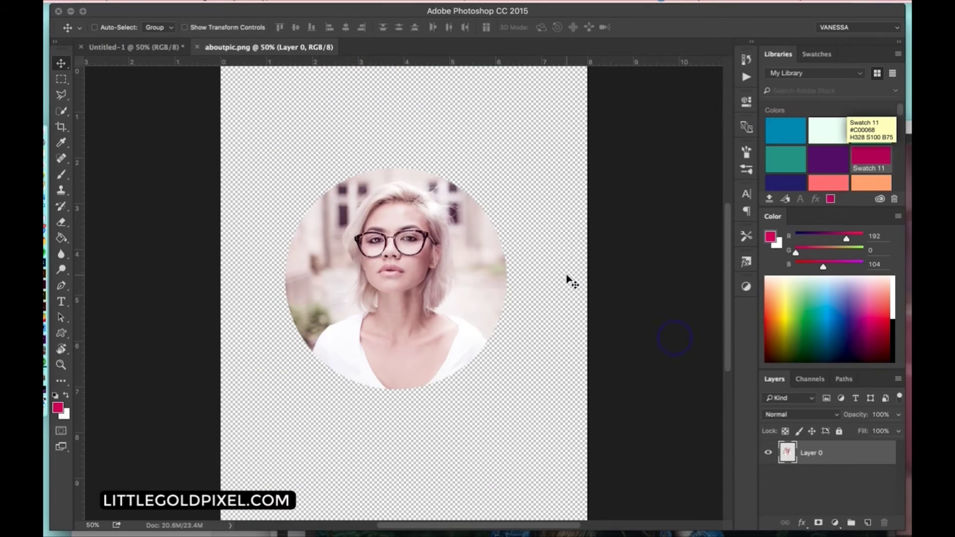
{"action": "left_click_drag", "start_coordinate": [287, 48], "coordinate": [438, 218]}
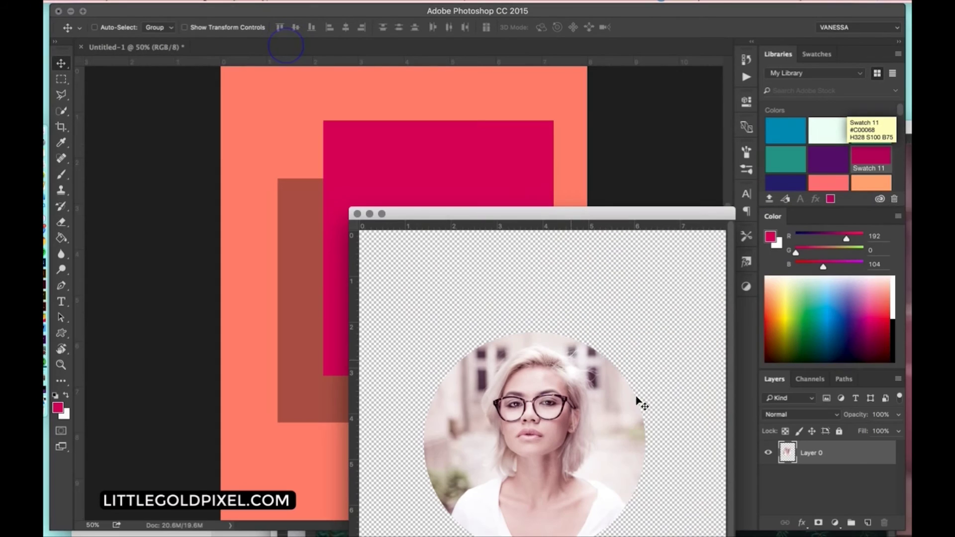
{"action": "left_click_drag", "start_coordinate": [582, 397], "coordinate": [452, 249]}
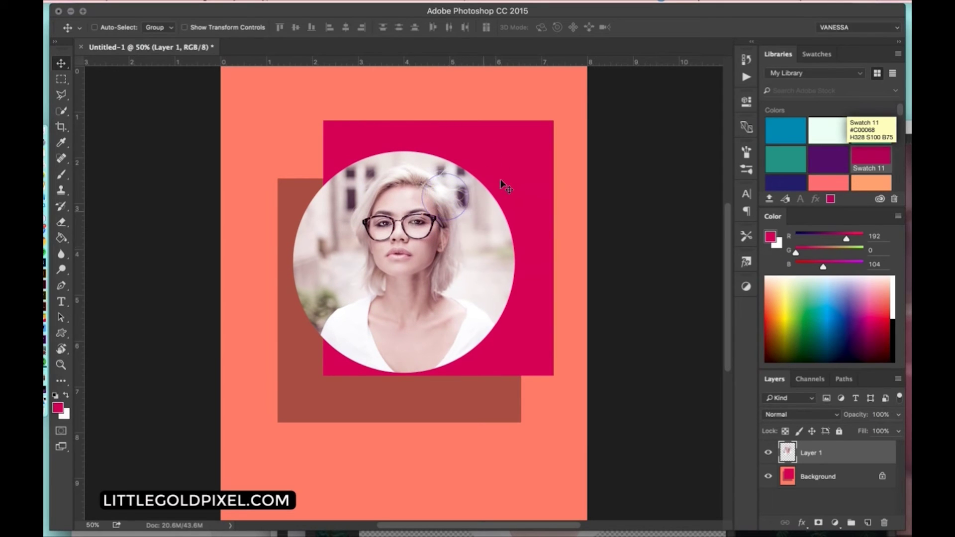
{"action": "left_click_drag", "start_coordinate": [467, 215], "coordinate": [401, 168]}
{"action": "left_click_drag", "start_coordinate": [431, 229], "coordinate": [474, 309]}
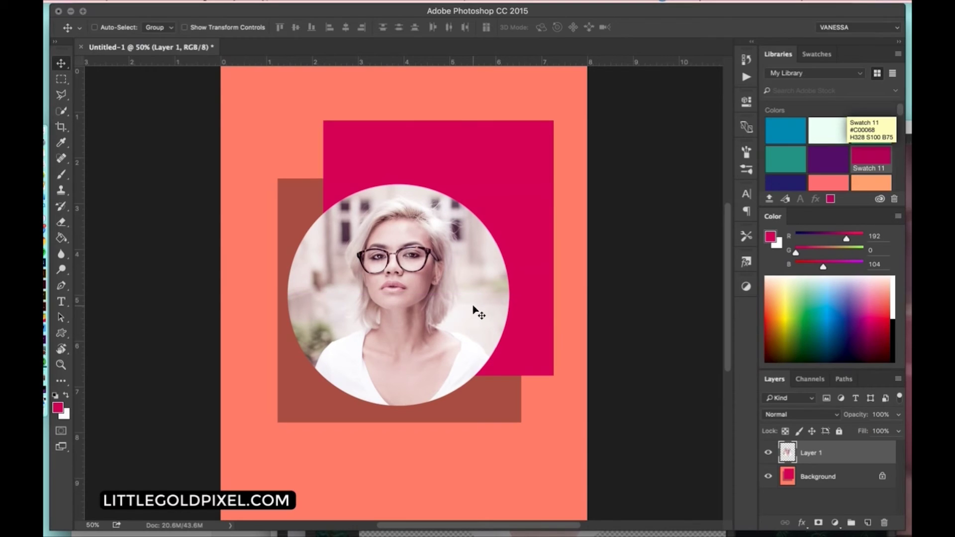